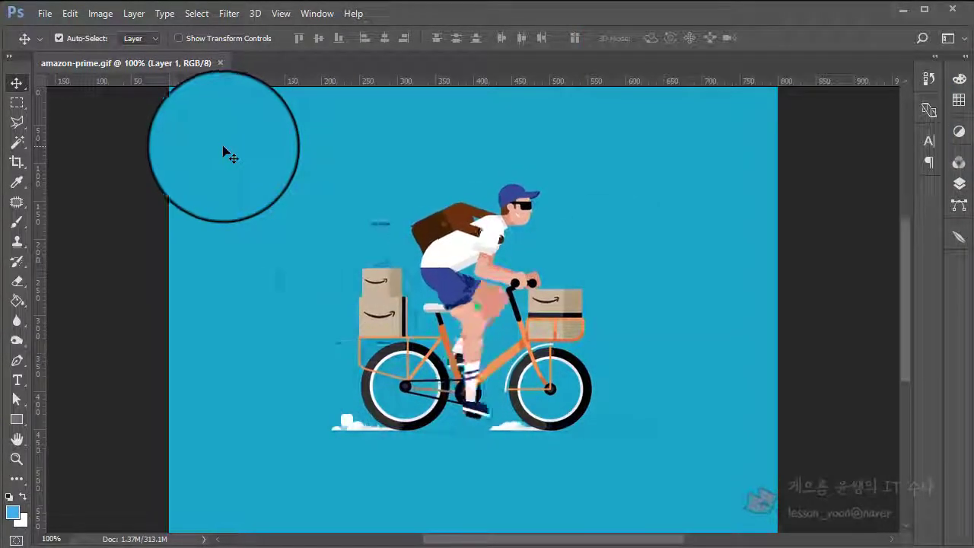
Step: Examine the GIF's frame layers from Layer 1 up to the topmost layer in the stack
click(959, 184)
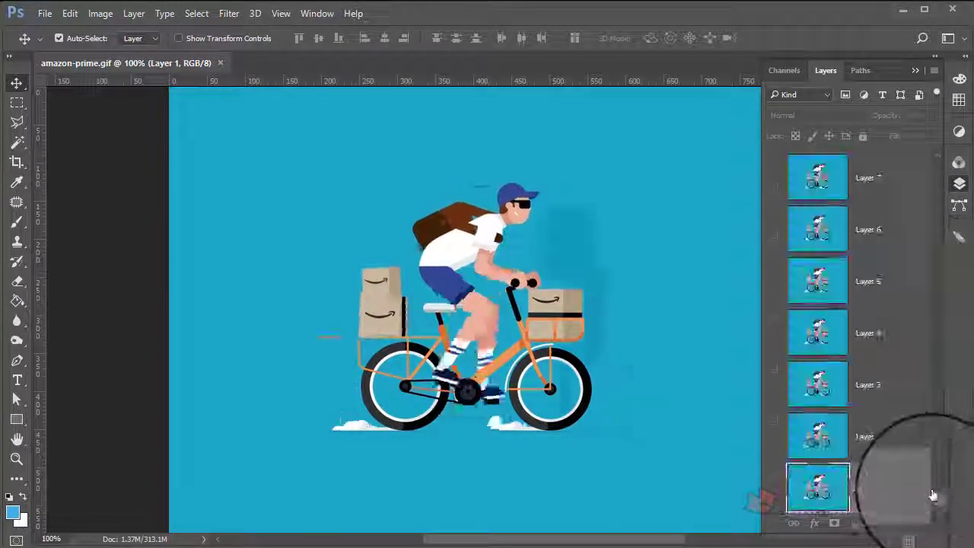
drag(941, 504, 933, 164)
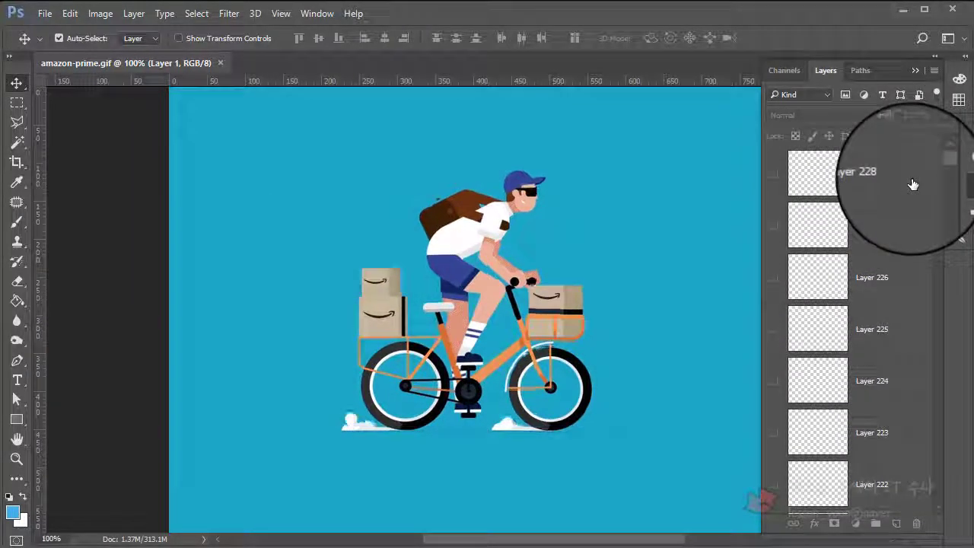
scroll(890, 182, down, 6)
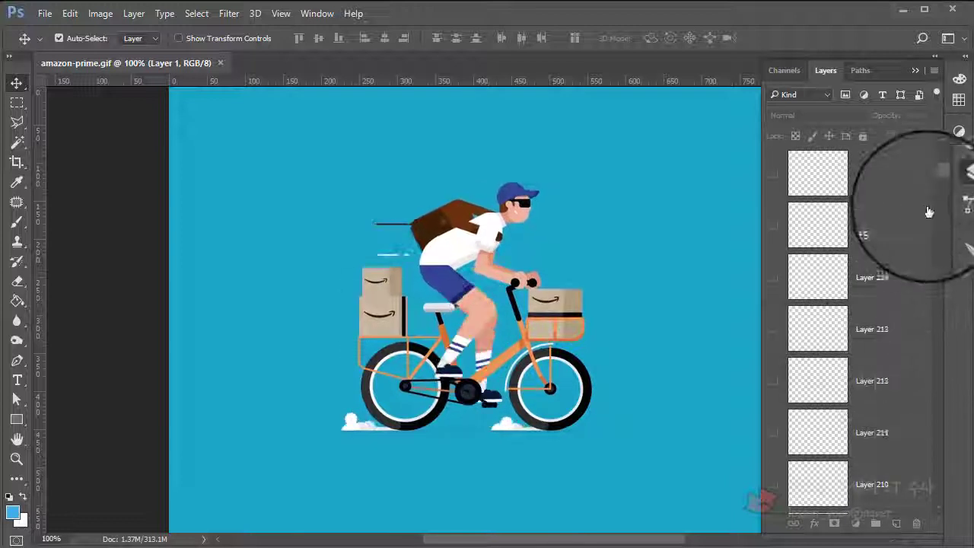
drag(928, 212, 937, 467)
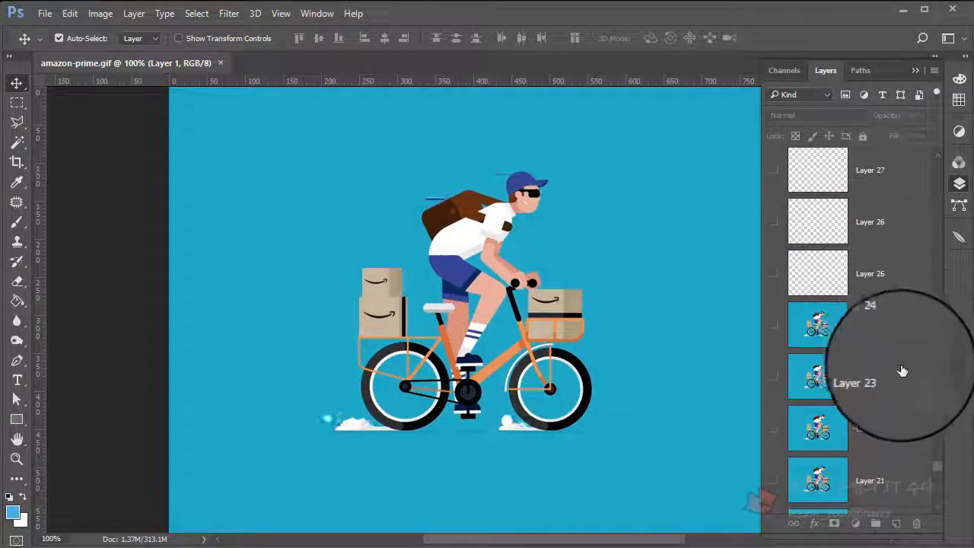
key(F7)
Step: Select the teal background around the cyclist on Layer 1 with the Magic Wand tool
click(19, 141)
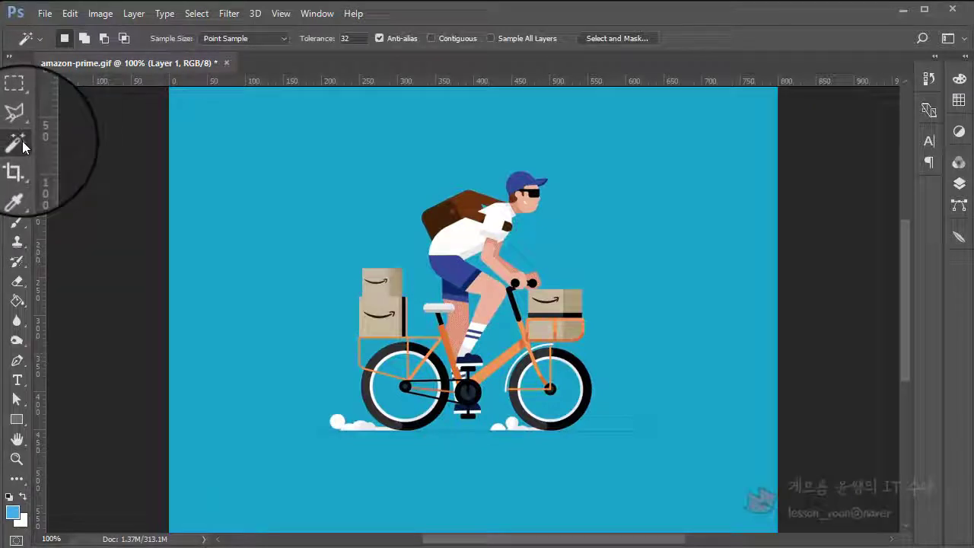
right_click(22, 140)
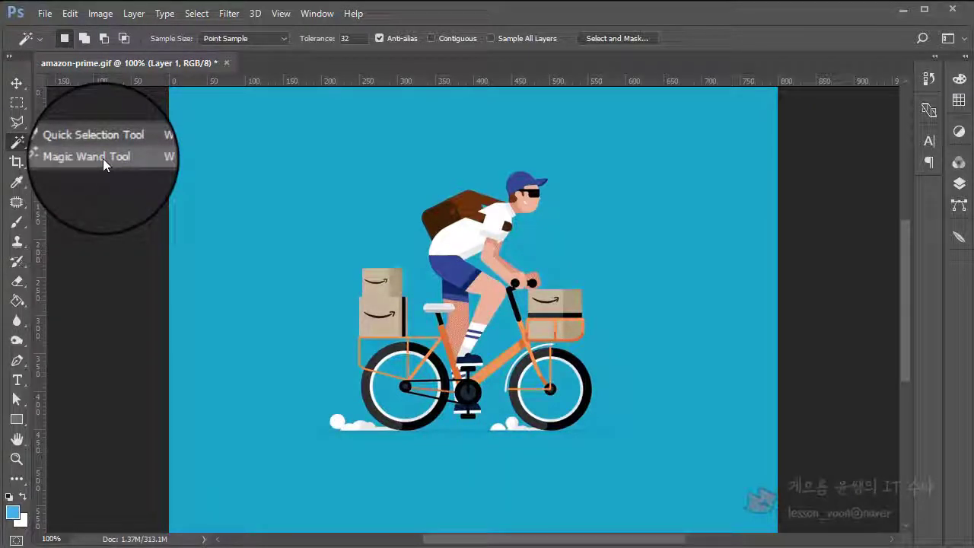
click(103, 157)
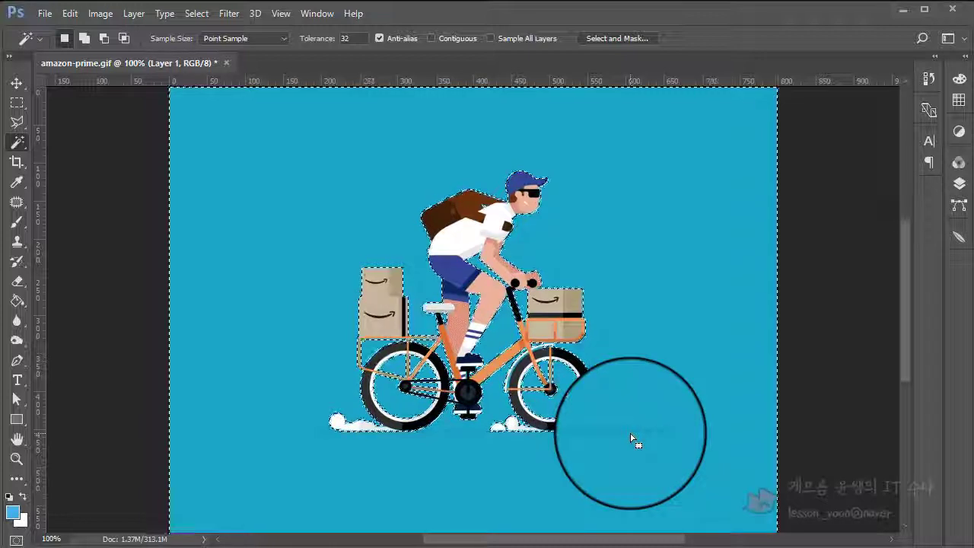
Step: Subtract the thin ground line between the two wheels from the background selection with the Rectangular Marquee
click(17, 102)
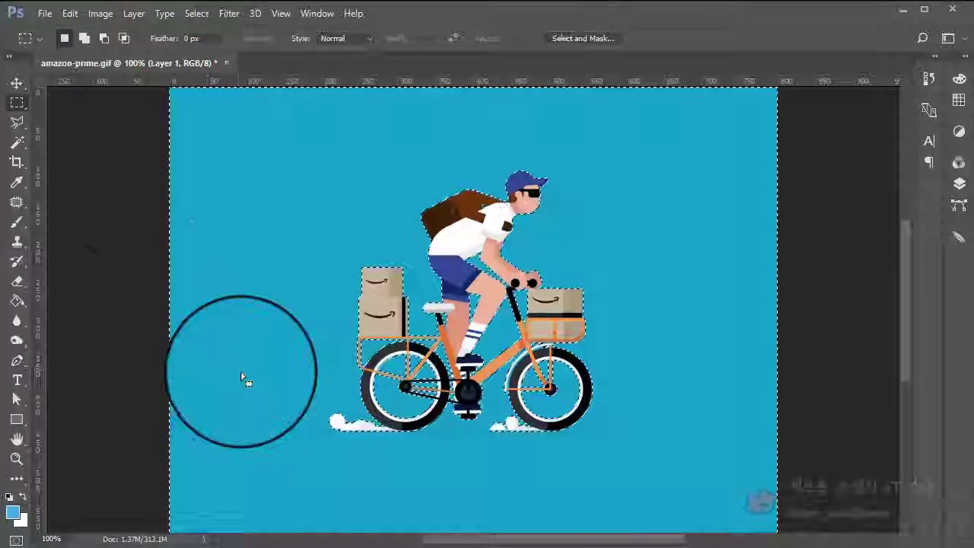
key(ctrl+plus)
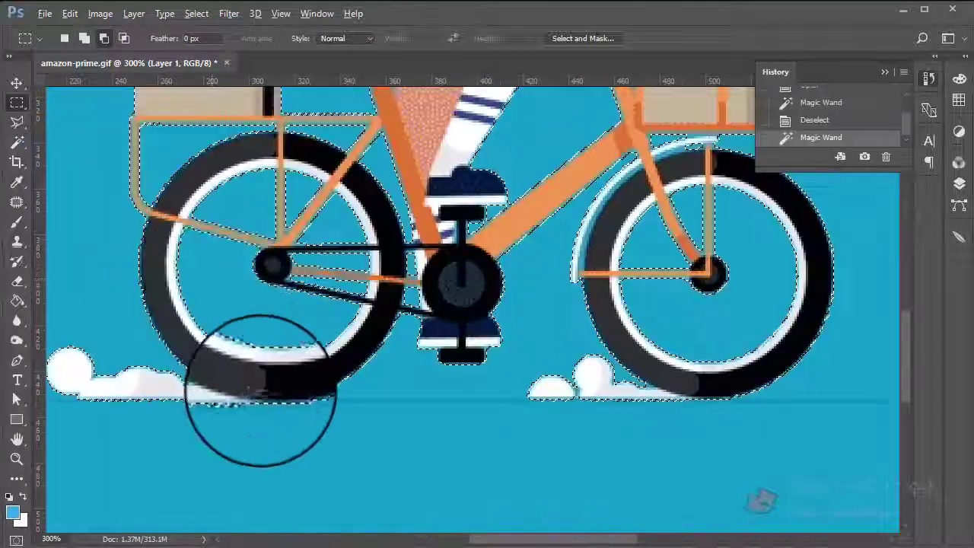
drag(259, 399, 271, 409)
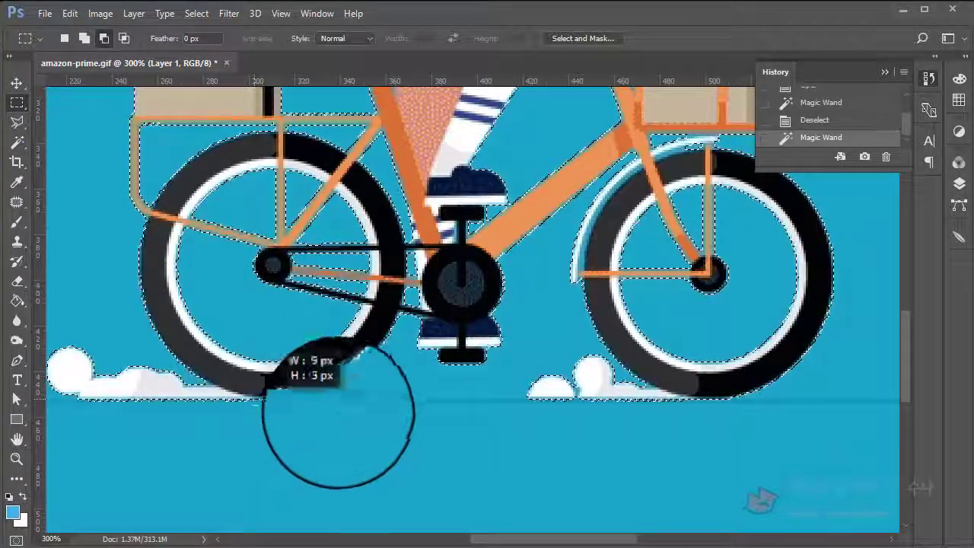
drag(527, 401, 530, 402)
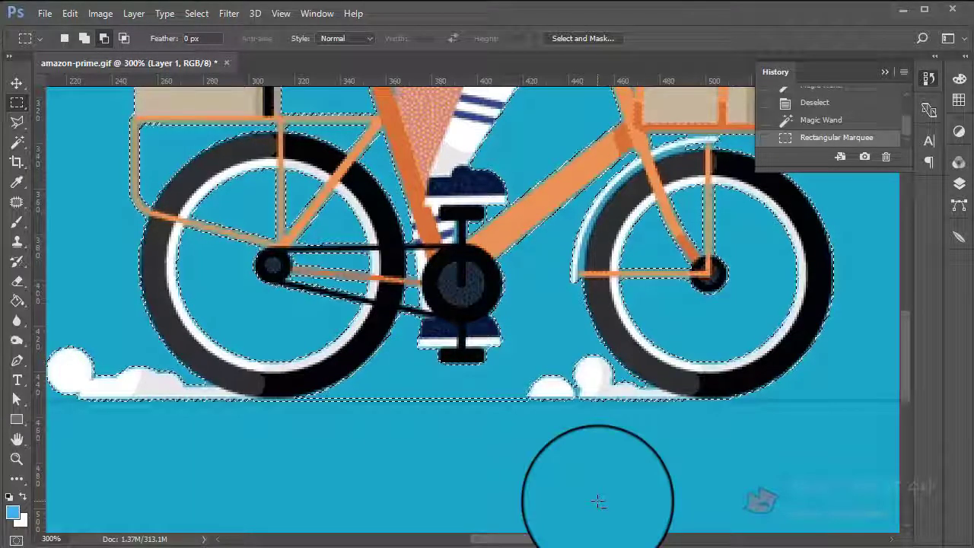
Step: Subtract the ground line ahead of the front wheel from the background selection
drag(591, 542, 675, 542)
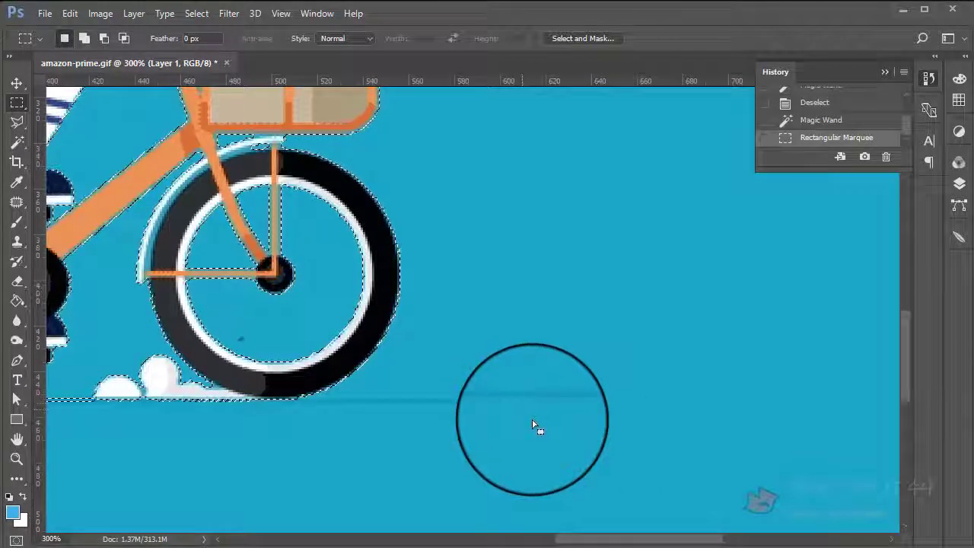
key(alt)
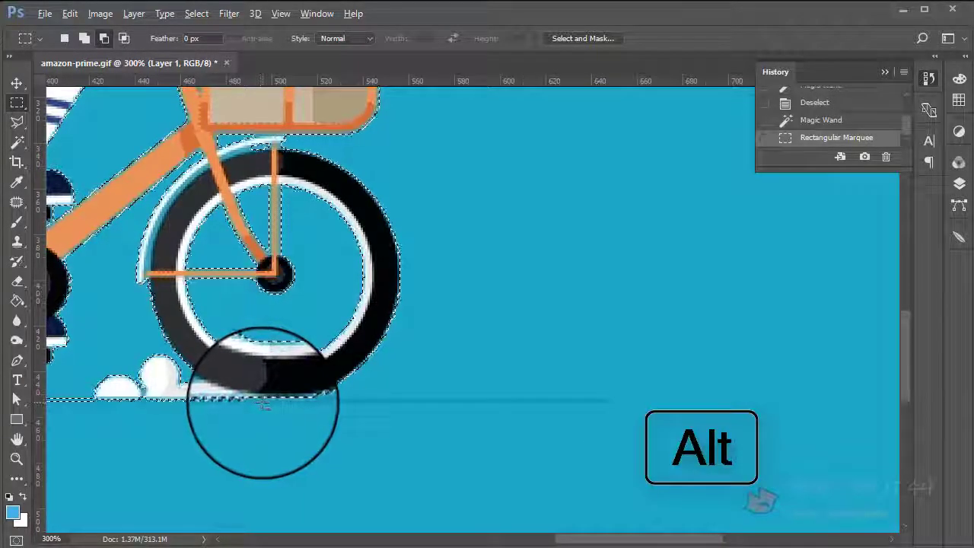
drag(262, 404, 608, 403)
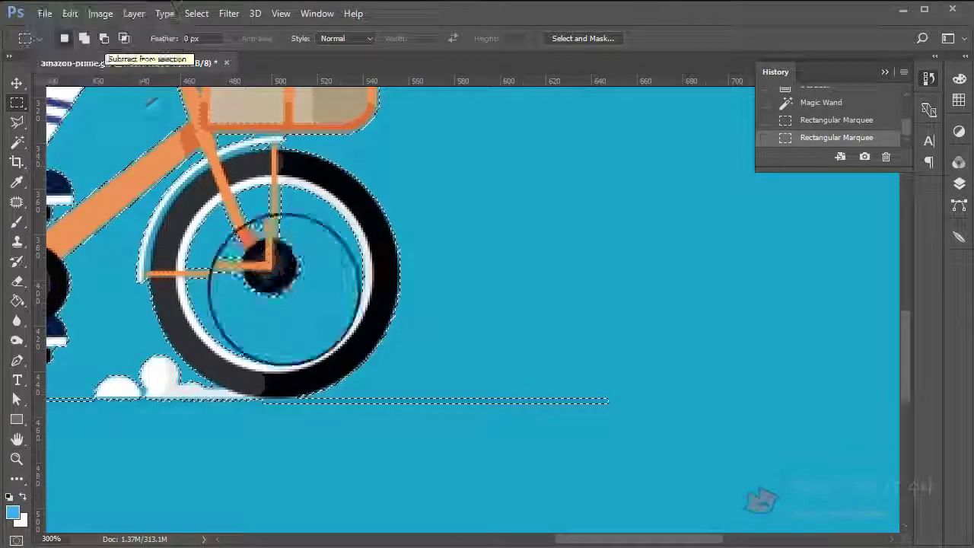
Step: Subtract the remaining ground line behind the rear wheel and its dust cloud from the background selection
scroll(593, 518, left, 10)
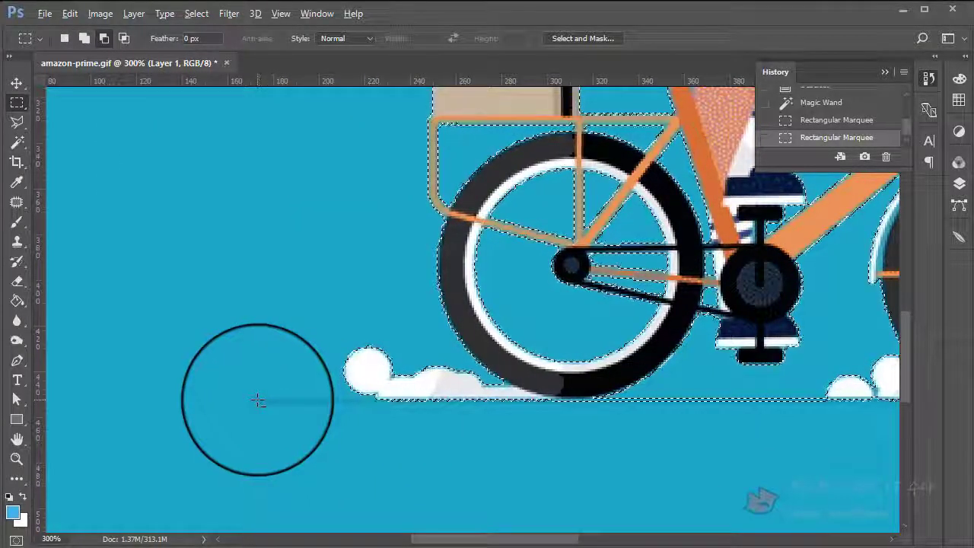
drag(290, 398, 344, 412)
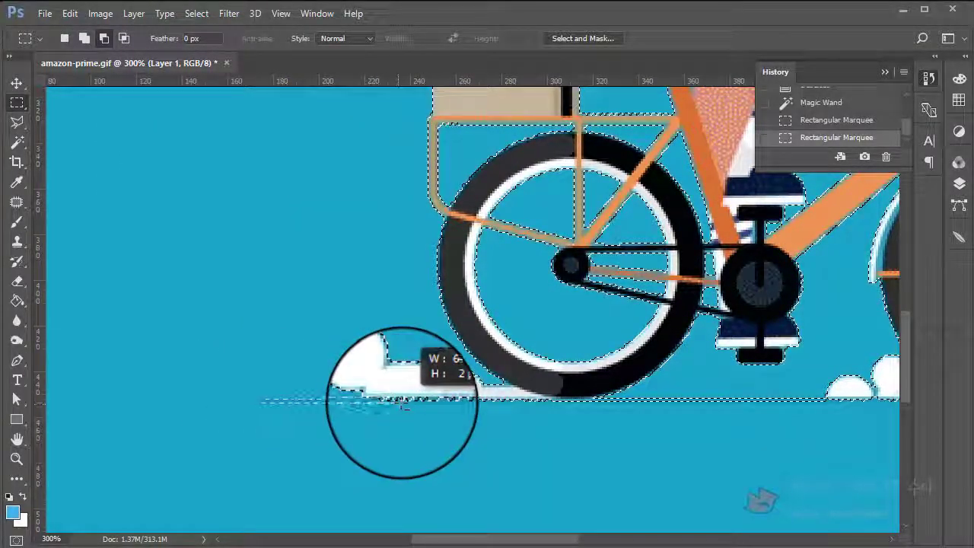
drag(403, 407, 404, 407)
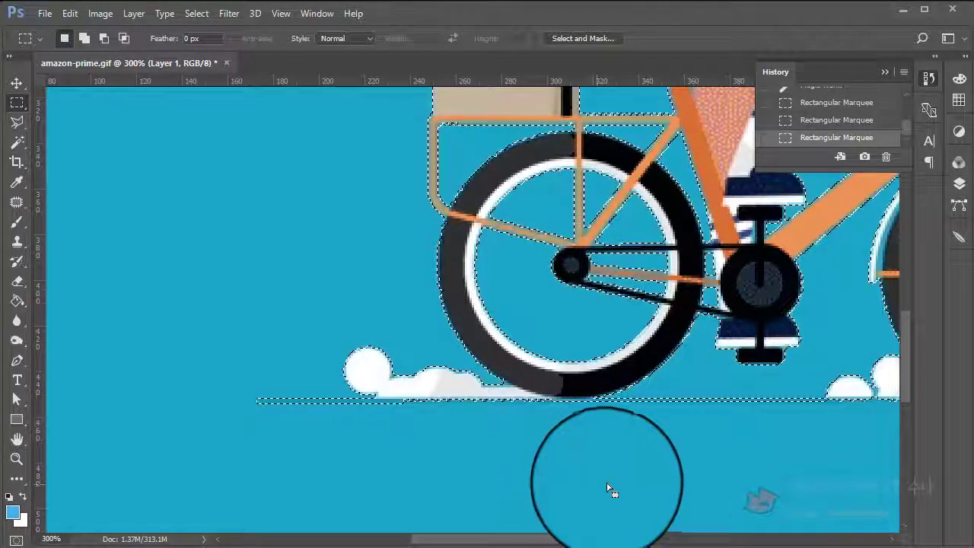
key(ctrl+1)
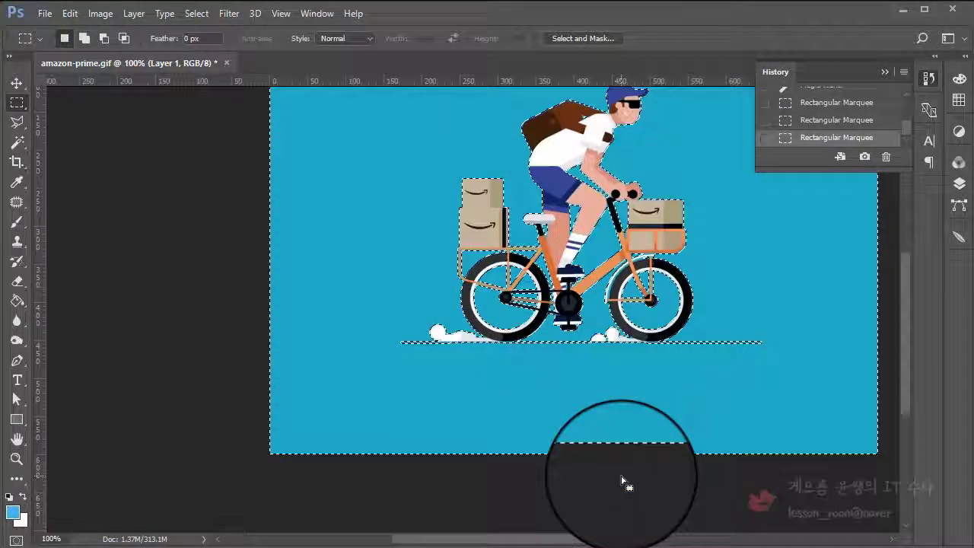
scroll(576, 467, up, 5)
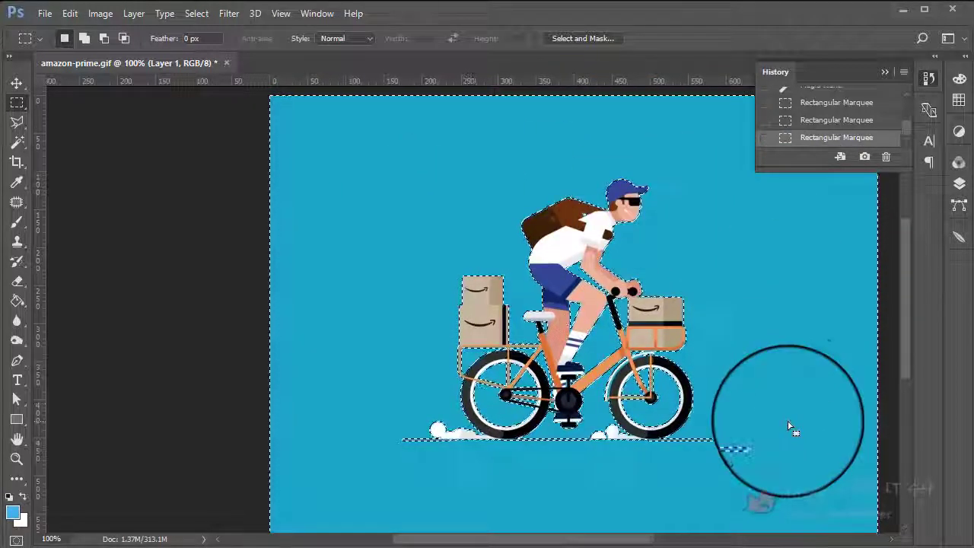
Step: Set the foreground color to the brighter blue #32a9e0
click(13, 515)
drag(580, 240, 362, 143)
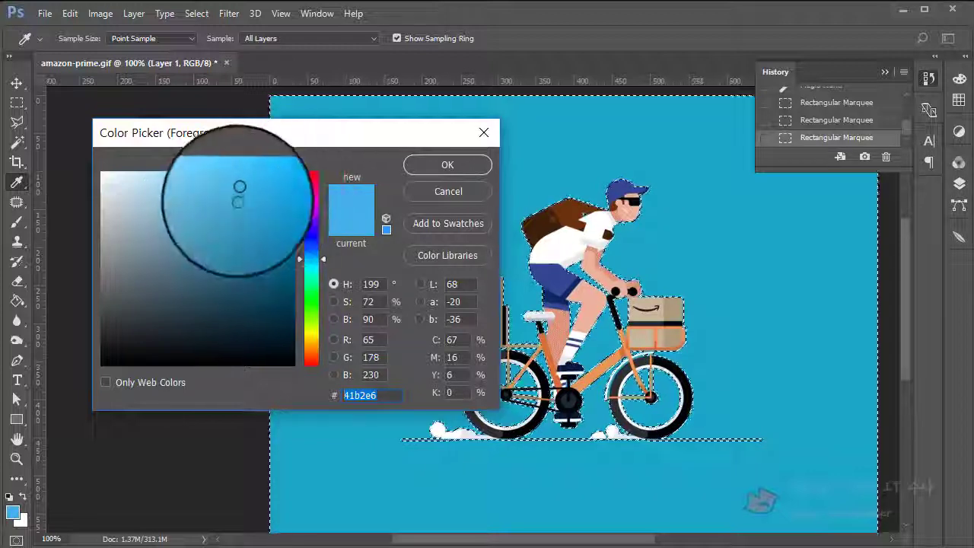
mouse_move(237, 202)
mouse_down()
mouse_move(257, 191)
mouse_move(218, 232)
mouse_move(251, 196)
mouse_up()
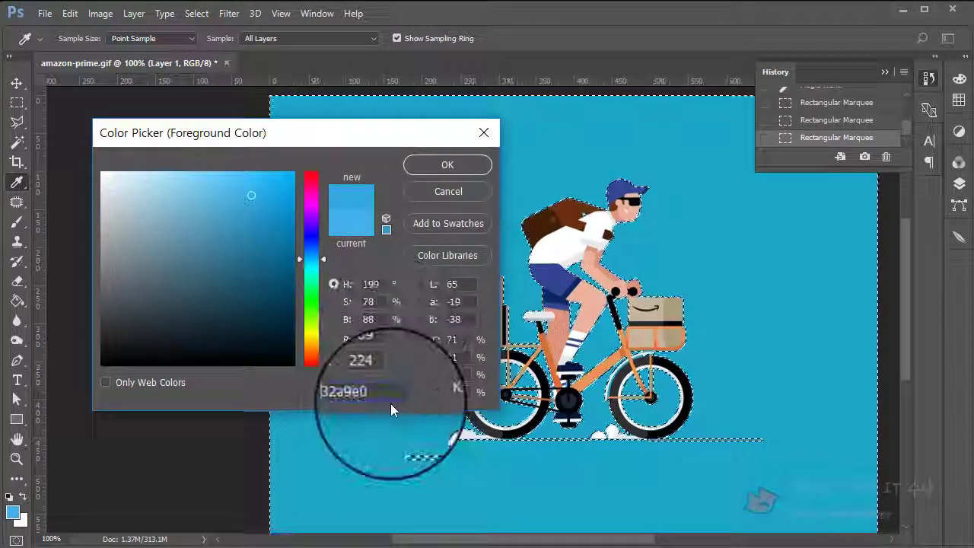
click(363, 394)
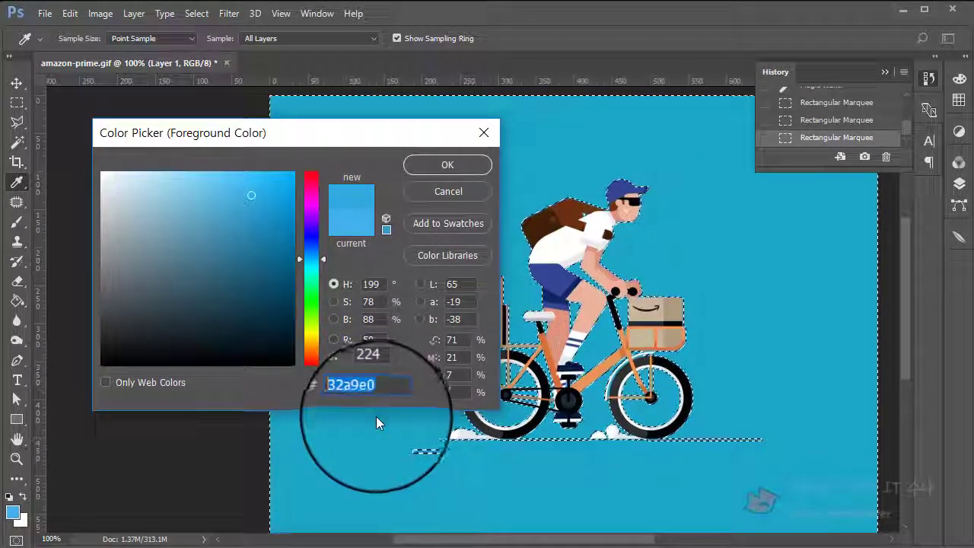
click(464, 169)
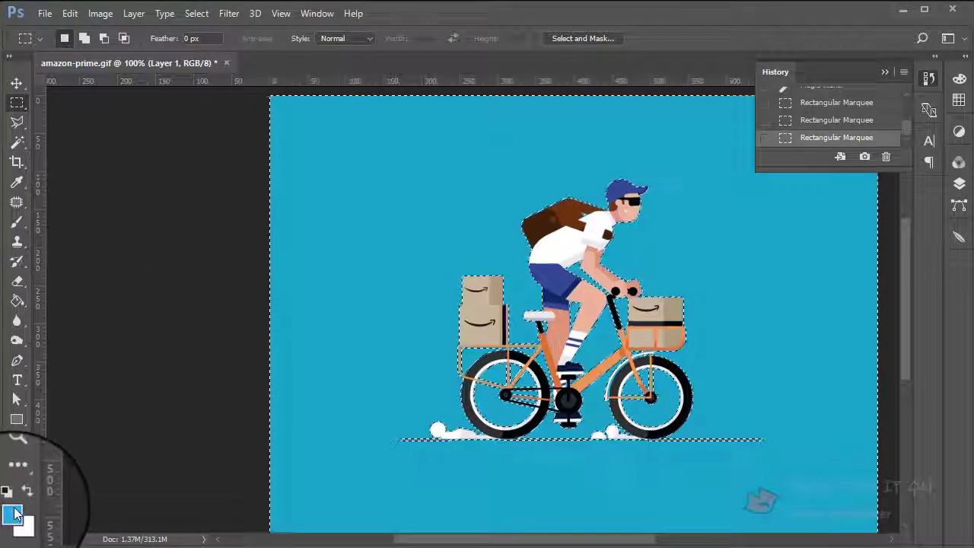
Step: Fill the selected background of Layer 1 with the foreground color and deselect it
key(alt+Delete)
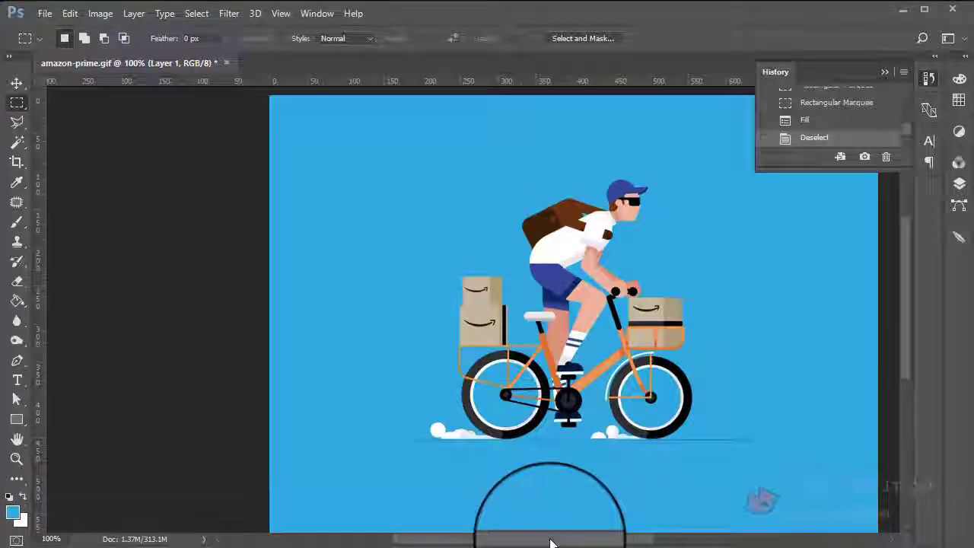
drag(550, 541, 576, 540)
click(208, 15)
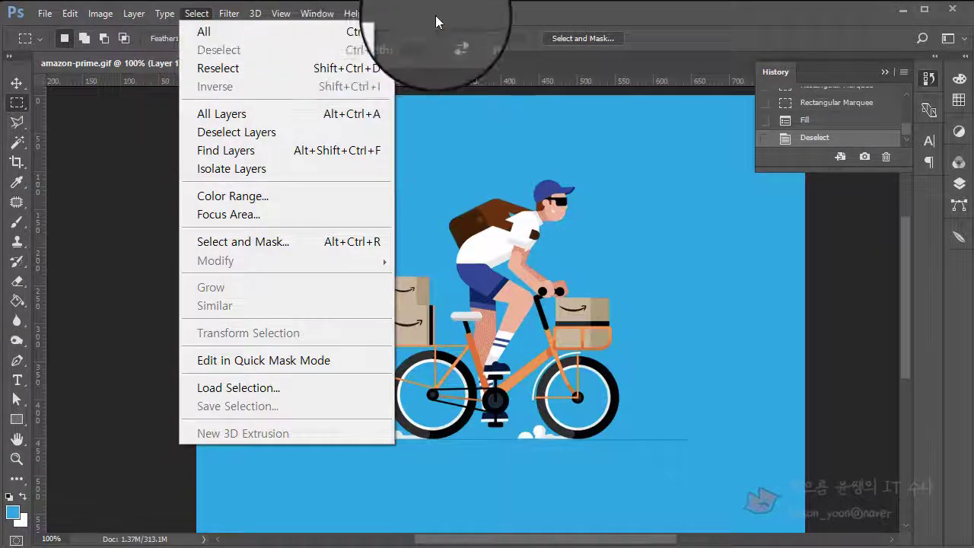
key(Escape)
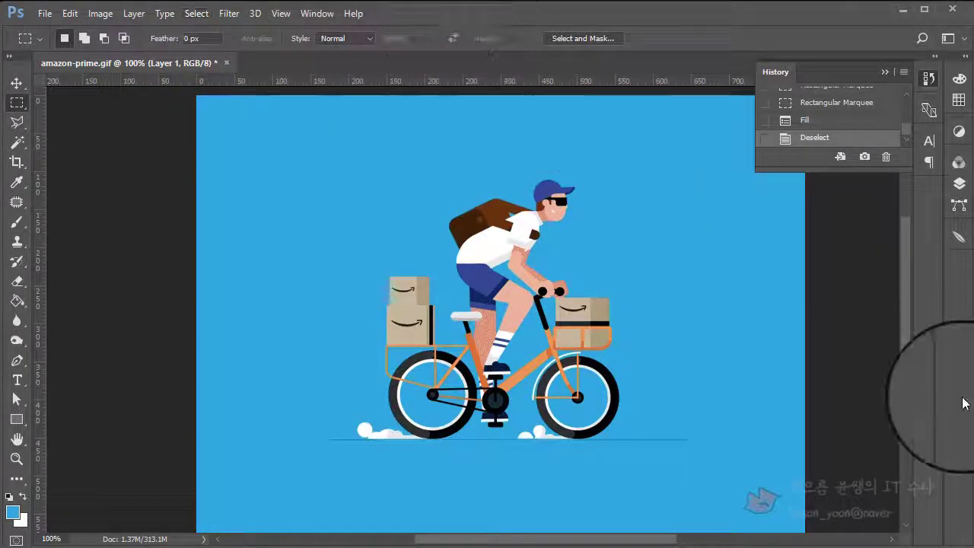
Step: Show and activate Layer 2, and select its teal background with the Magic Wand
click(959, 183)
drag(888, 449, 775, 443)
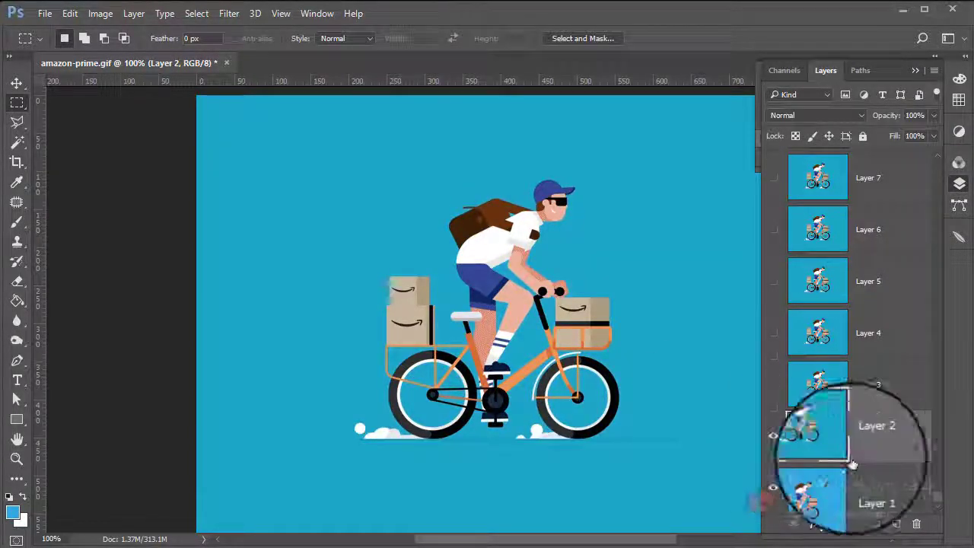
click(17, 139)
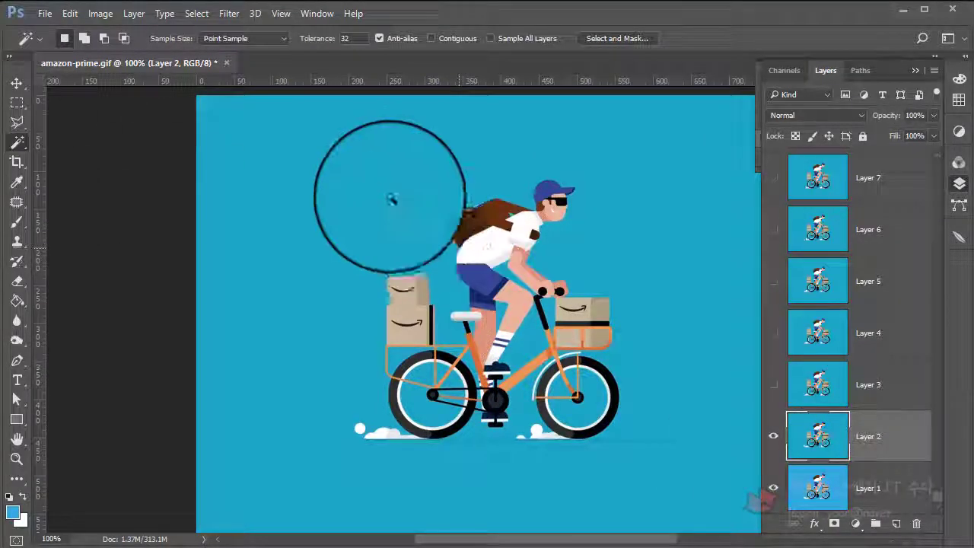
click(391, 200)
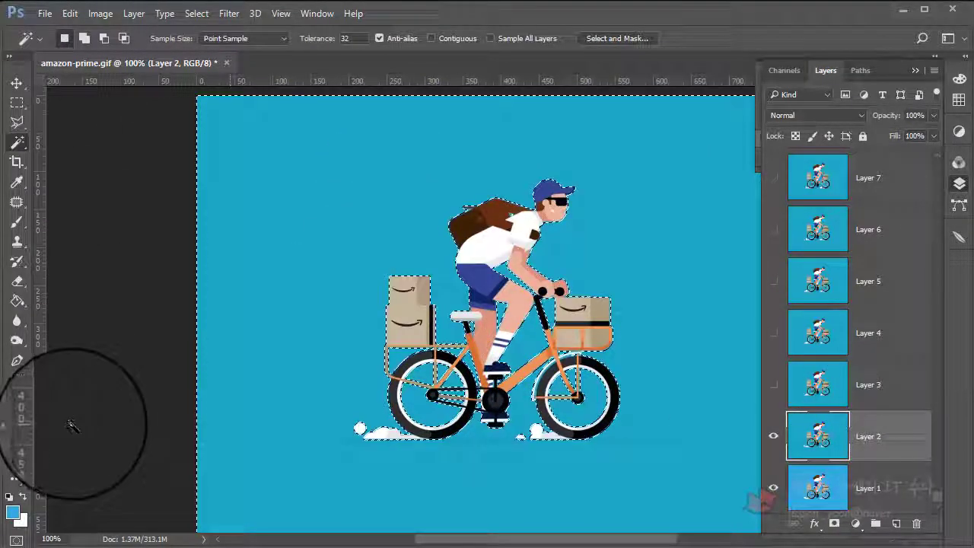
Step: Subtract the full length of the ground line under the bicycle from Layer 2's background selection with the Rectangular Marquee
click(17, 102)
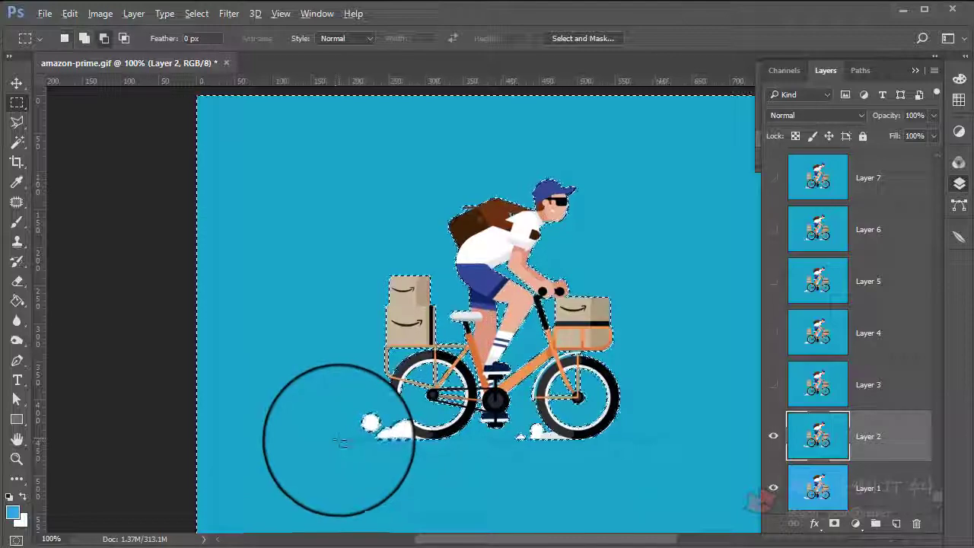
key(ctrl+plus)
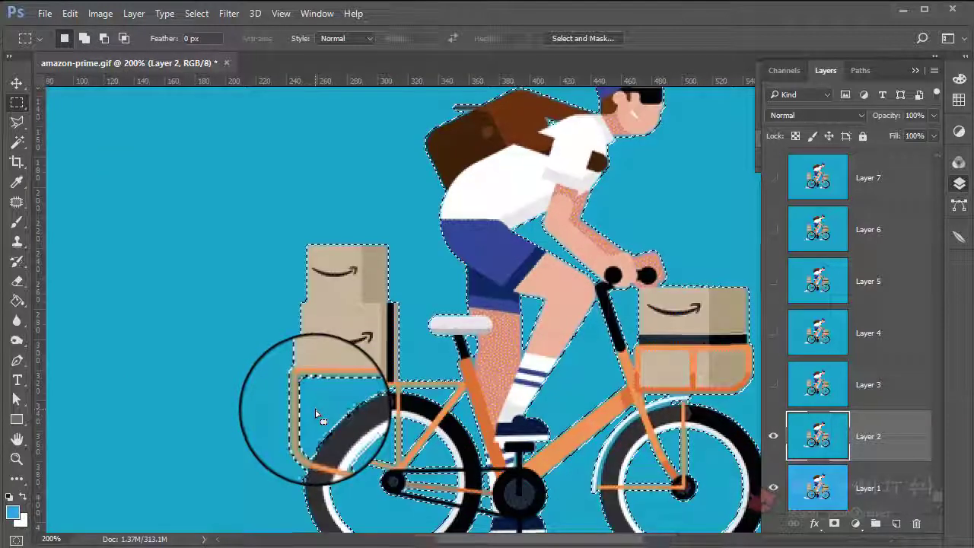
scroll(337, 391, down, 2)
click(915, 70)
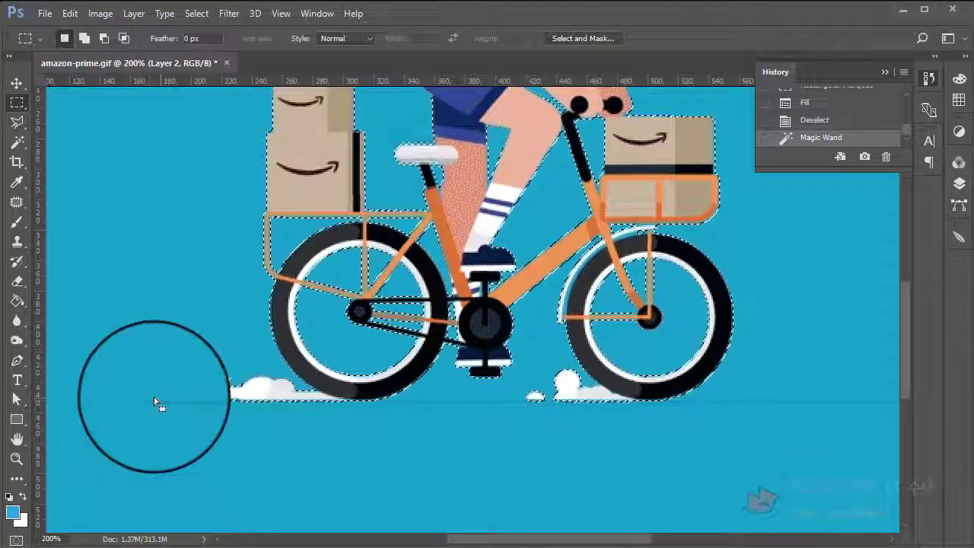
drag(148, 402, 870, 403)
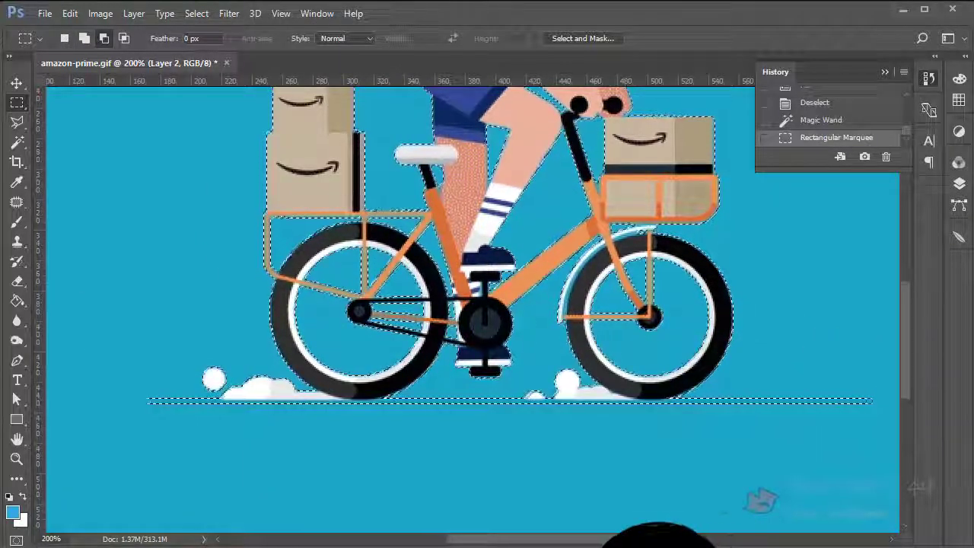
Step: Fill Layer 2's selected background with the blue foreground color and remove the selection
key(ctrl+minus)
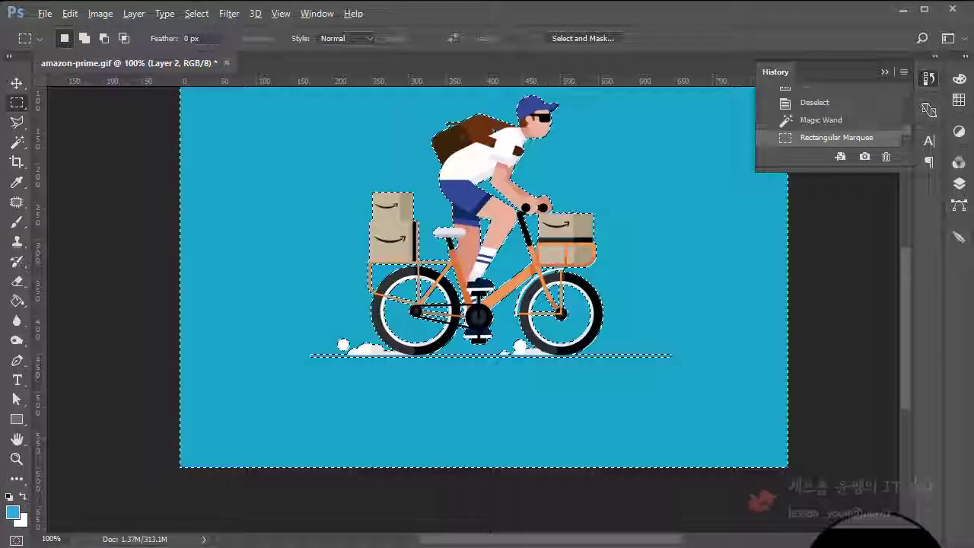
key(alt+BackSpace)
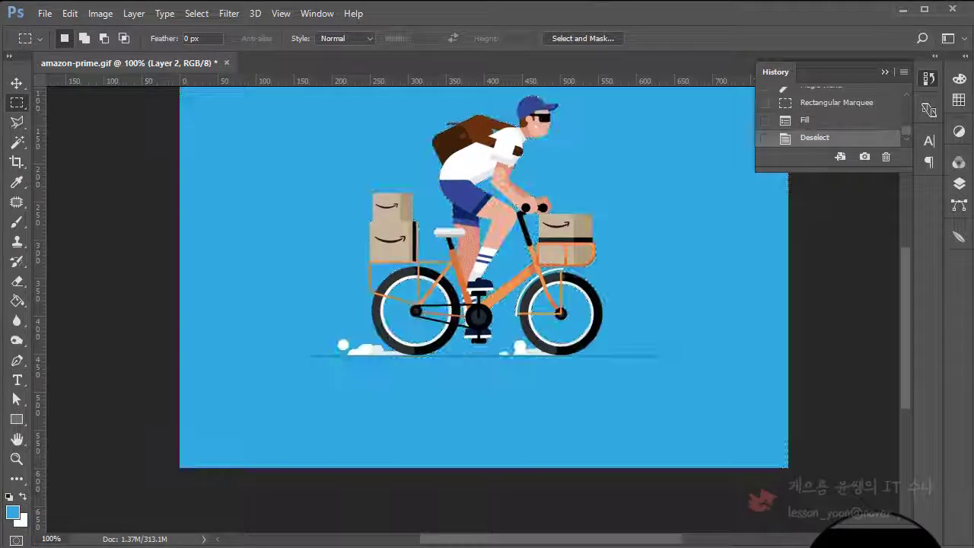
Step: Show and activate Layer 3, and select its teal background with the Magic Wand
scroll(619, 380, up, 3)
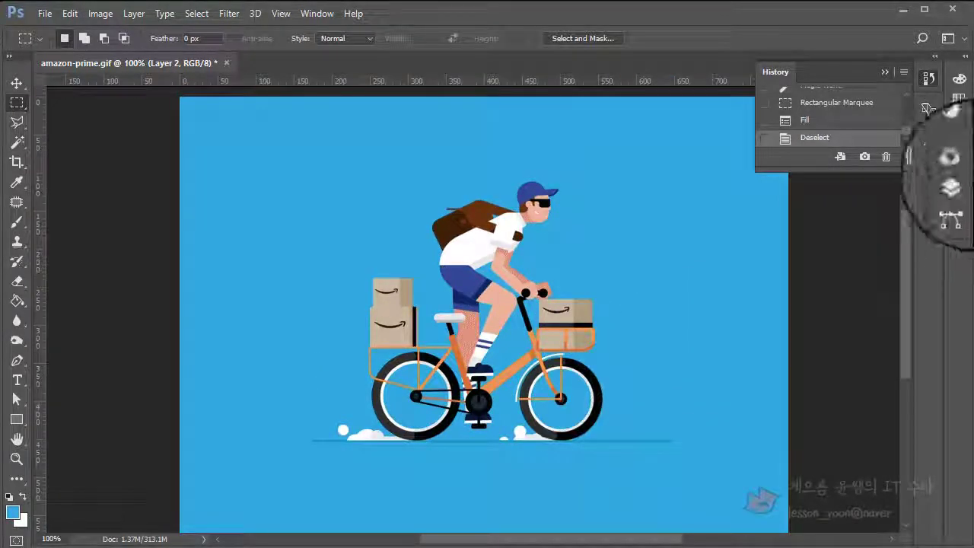
click(961, 183)
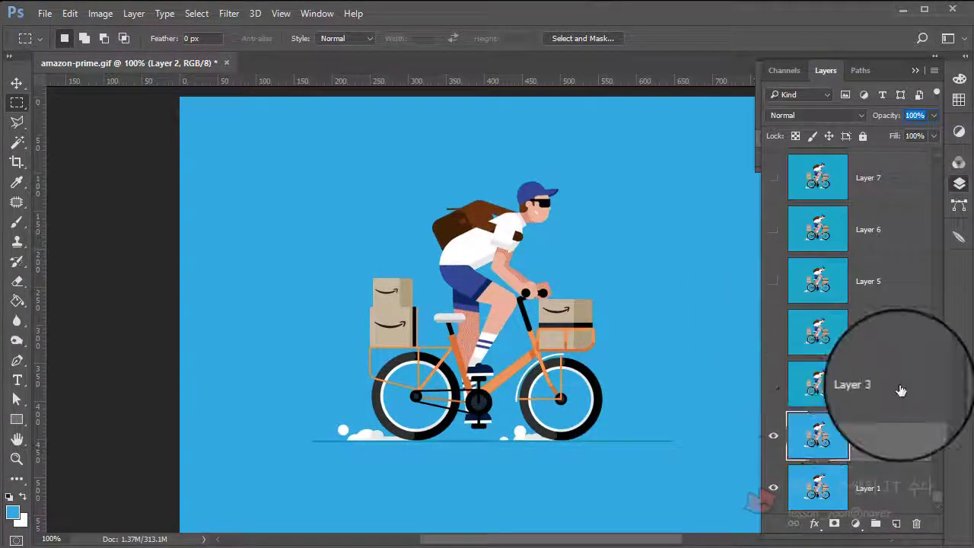
click(774, 384)
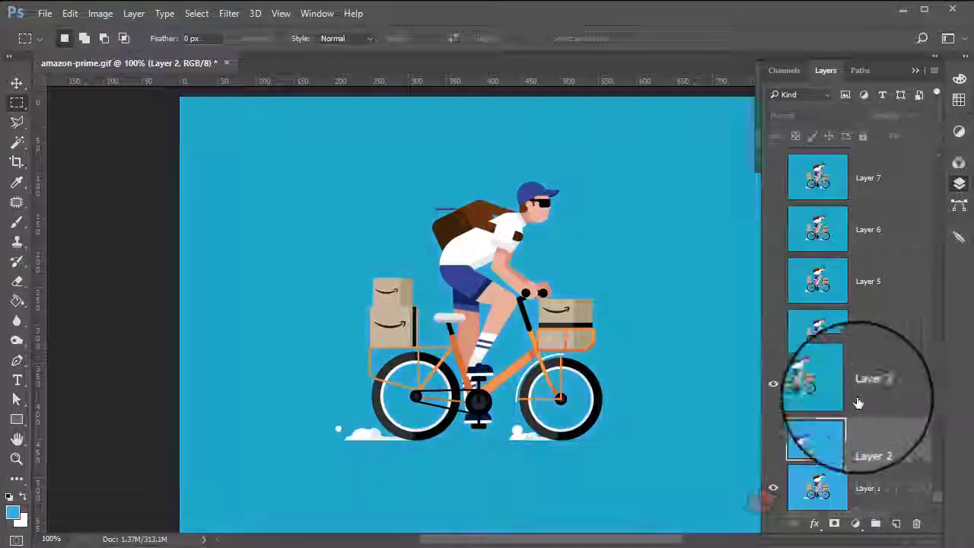
click(875, 389)
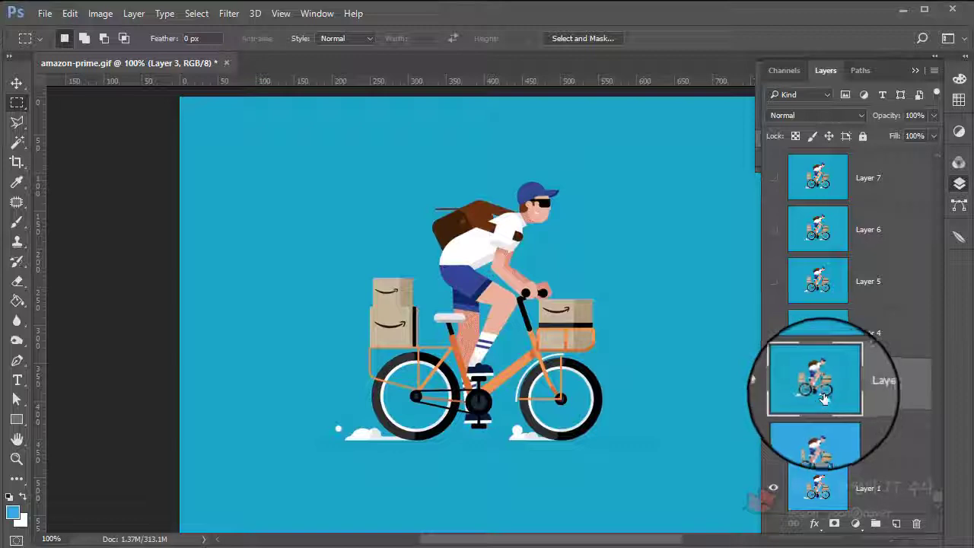
click(17, 141)
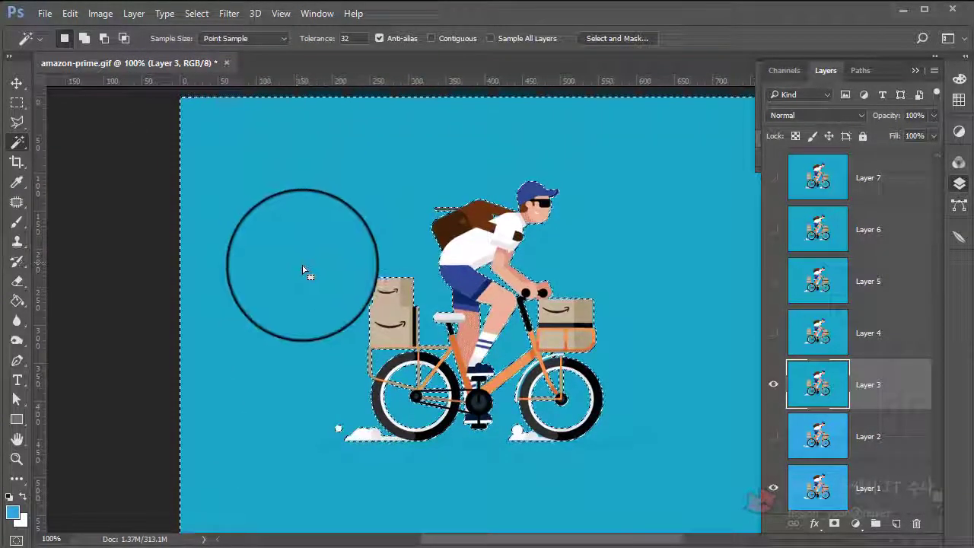
Step: Subtract the ground line from Layer 3's background selection with the Rectangular Marquee and fill the remaining selection with the blue foreground color
click(17, 101)
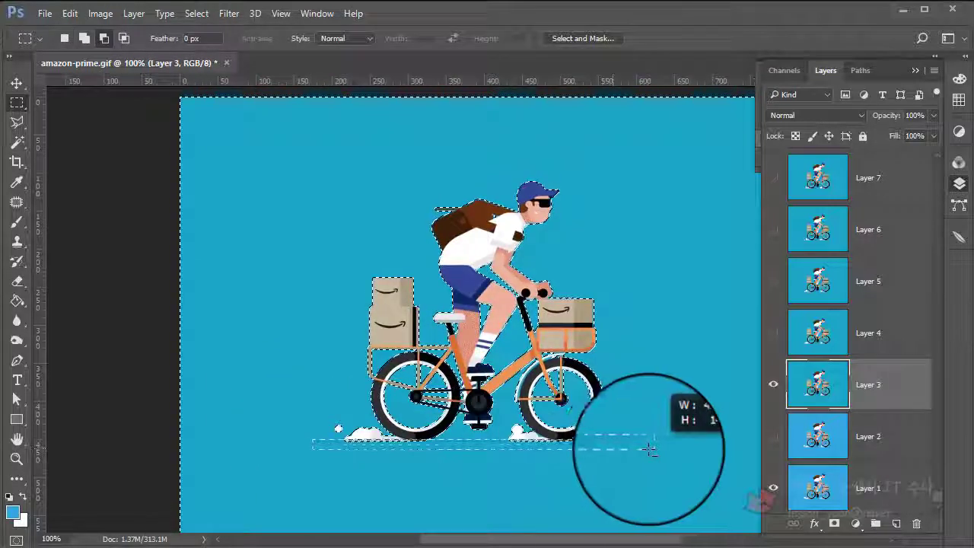
drag(649, 449, 674, 443)
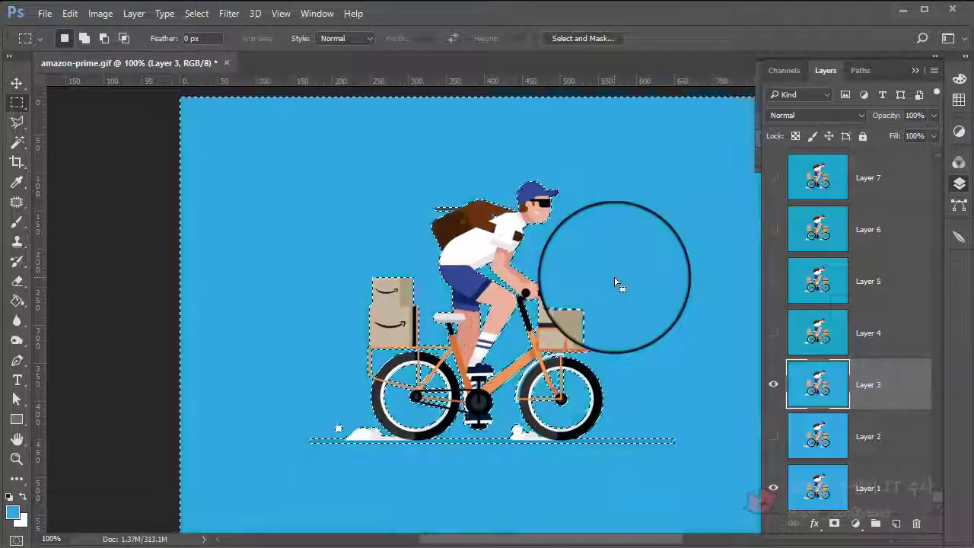
Step: Recolor Layer 4's teal background with the blue foreground color, excluding the ground line from the Magic Wand selection, and deselect
click(865, 335)
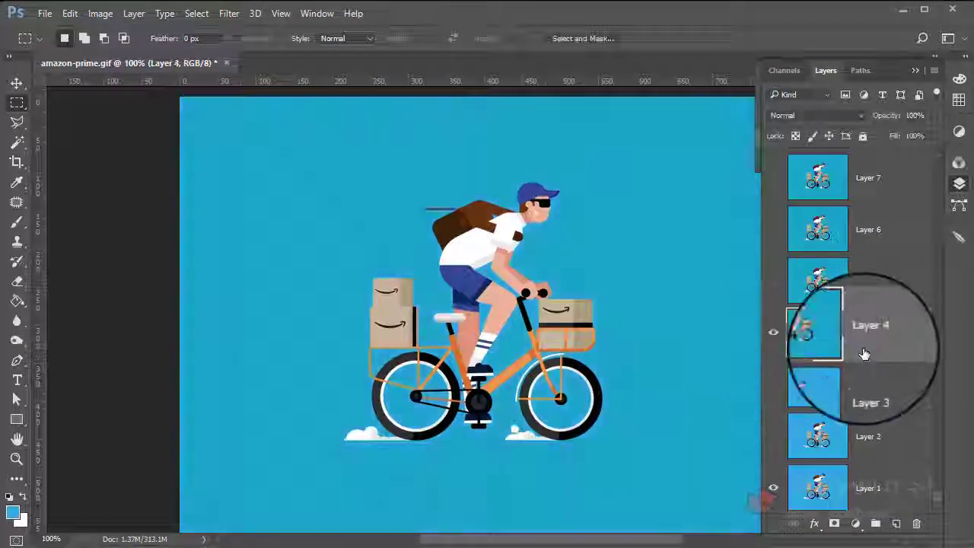
click(17, 142)
click(225, 194)
click(16, 102)
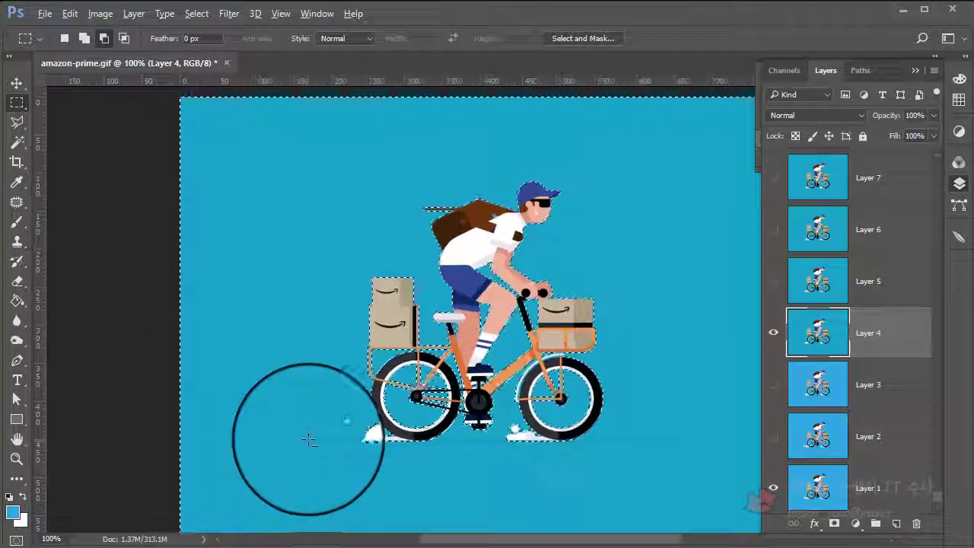
drag(643, 449, 668, 443)
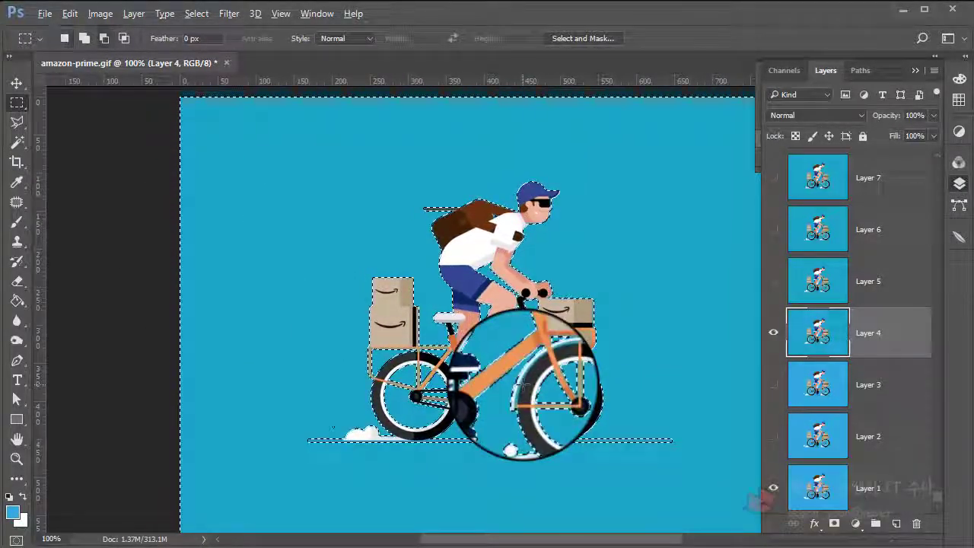
key(alt+BackSpace)
key(ctrl+d)
Step: Activate and show Layer 5, and hide Layer 4
click(829, 281)
click(773, 280)
click(773, 333)
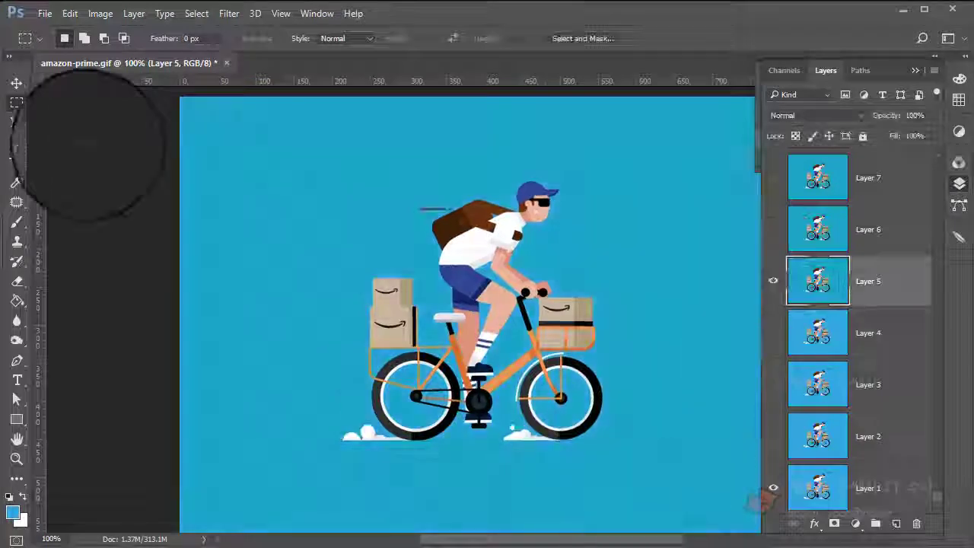
Step: Select Layer 5's teal background, subtract the ground line with the Rectangular Marquee, and fill the selection with the blue foreground color
click(16, 142)
key(ctrl+shift+d)
click(16, 102)
drag(311, 437, 678, 441)
key(alt+BackSpace)
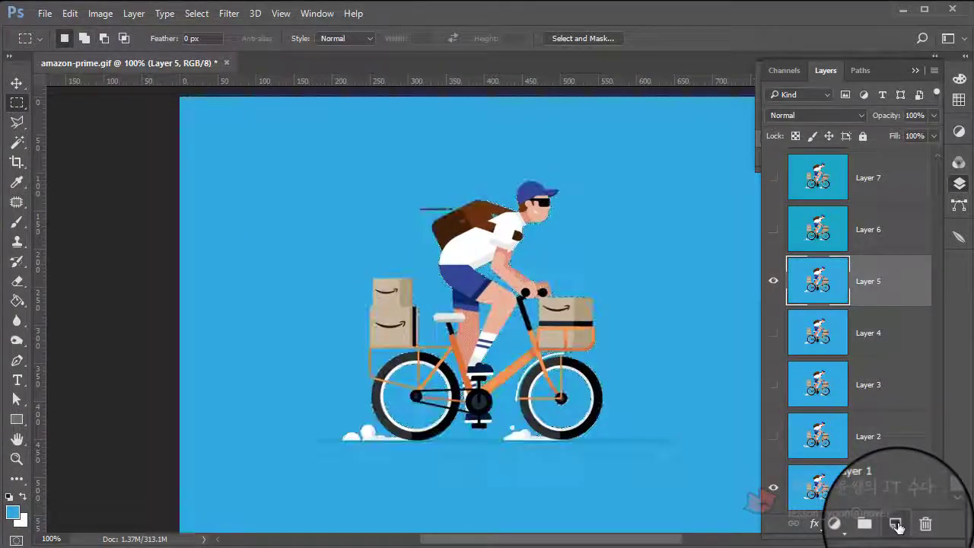
Step: Hide Layer 5 and make Layer 1 the active layer
click(774, 281)
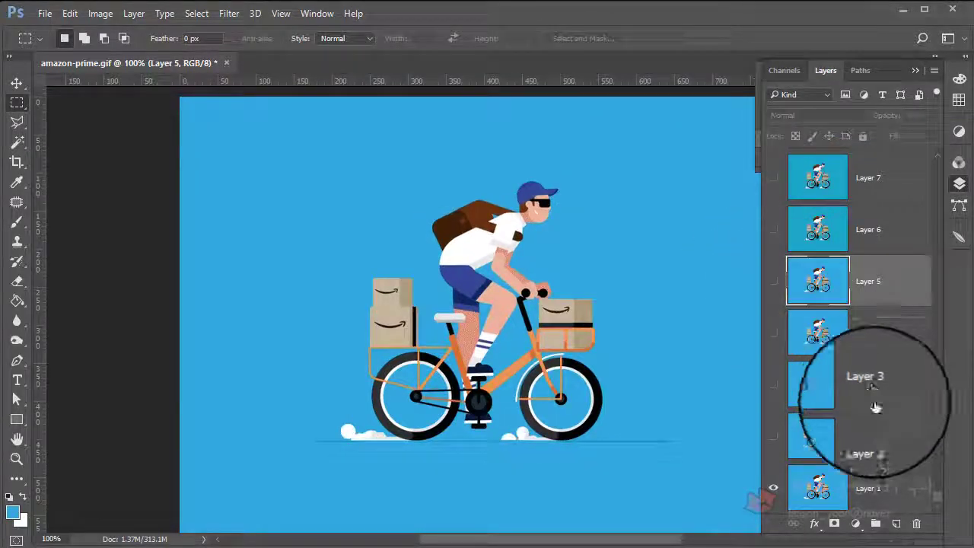
click(883, 488)
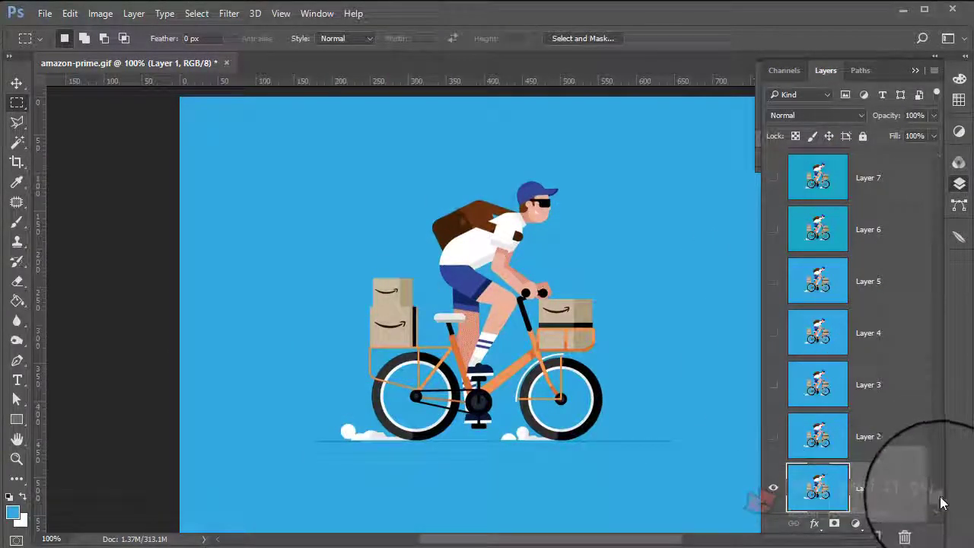
drag(937, 491, 891, 502)
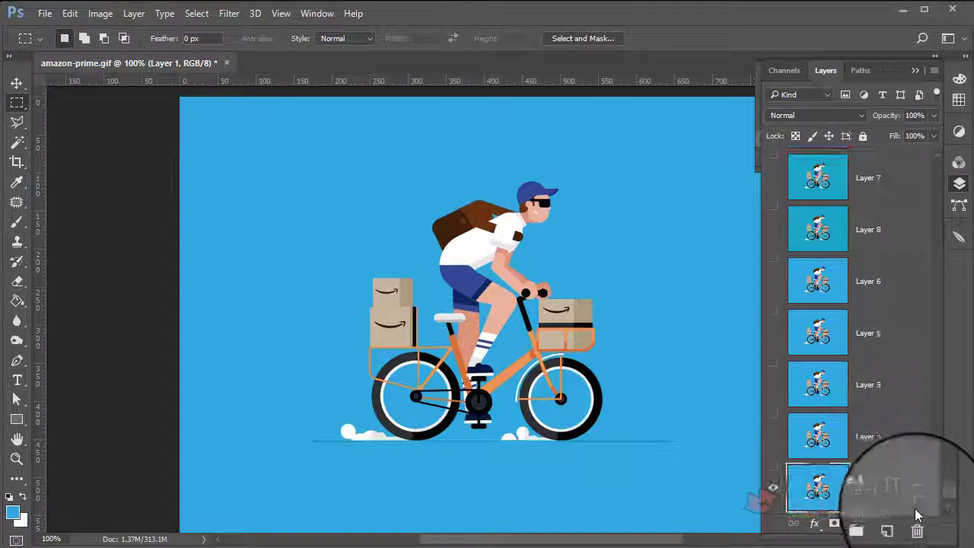
Step: Open the Timeline and check the contents of frames 1 and 2
click(316, 13)
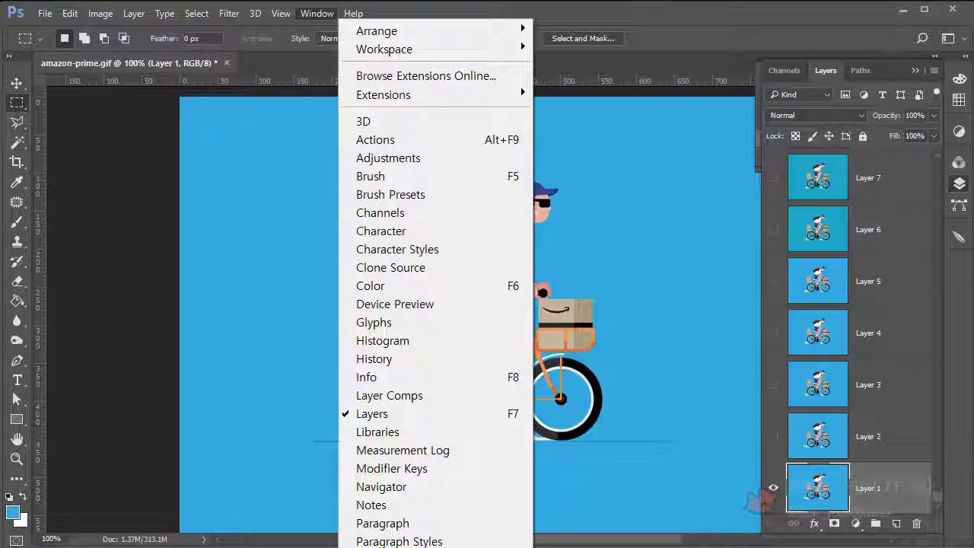
click(369, 537)
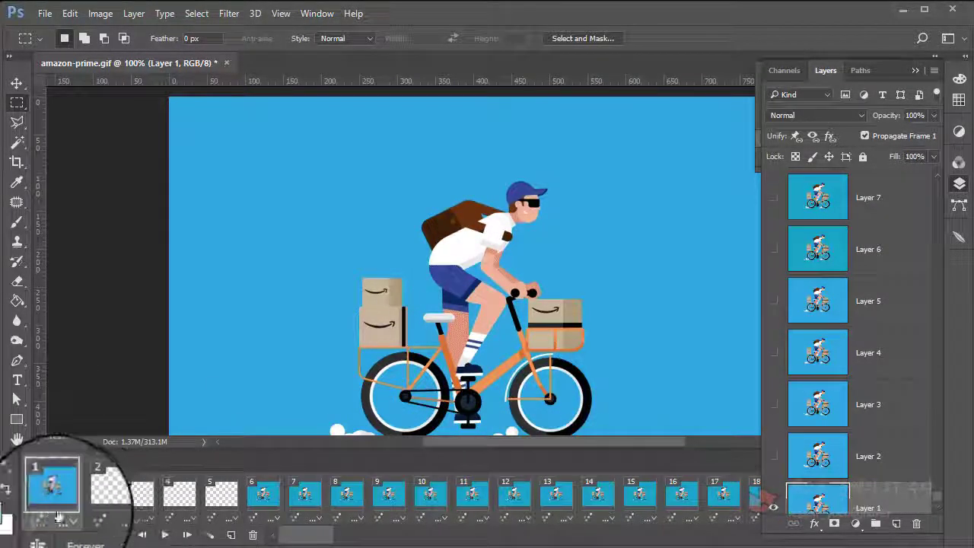
click(103, 493)
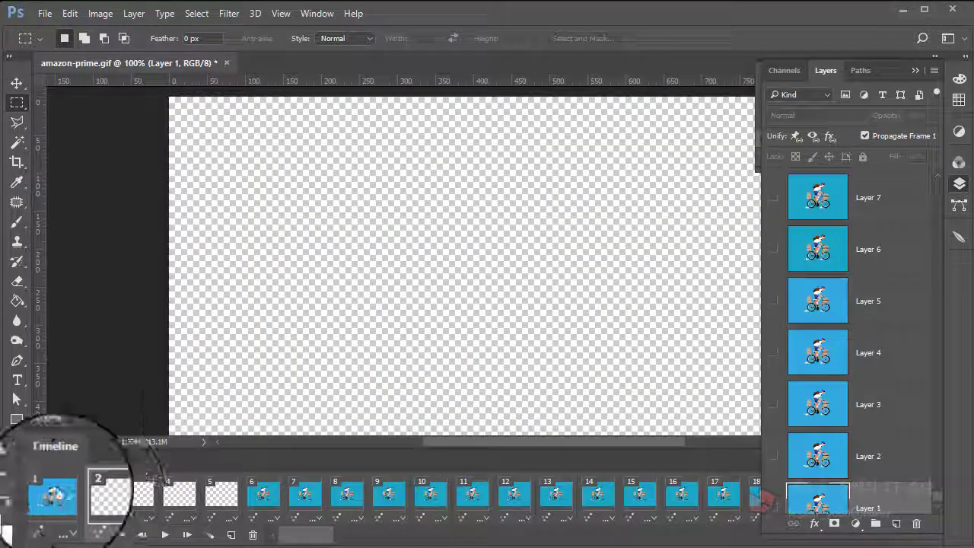
click(61, 493)
scroll(860, 426, down, 1)
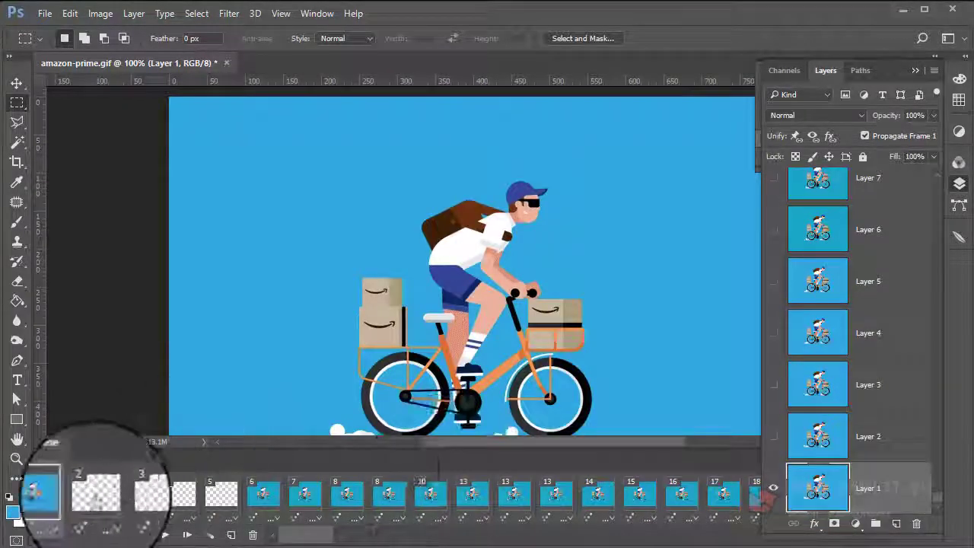
Step: Make Layers 2, 3, 4 and 5 visible in timeline frames 2, 3, 4 and 5 respectively
click(91, 498)
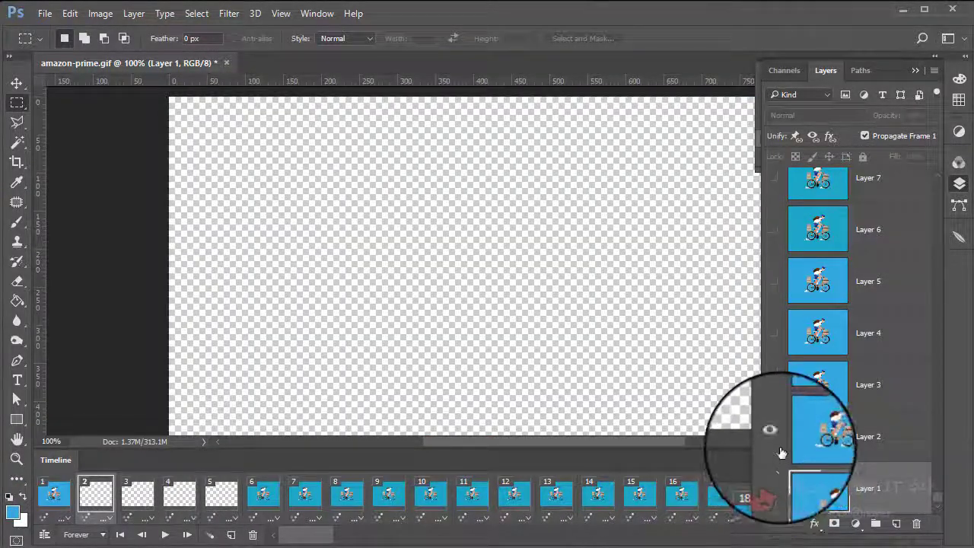
click(773, 436)
click(135, 498)
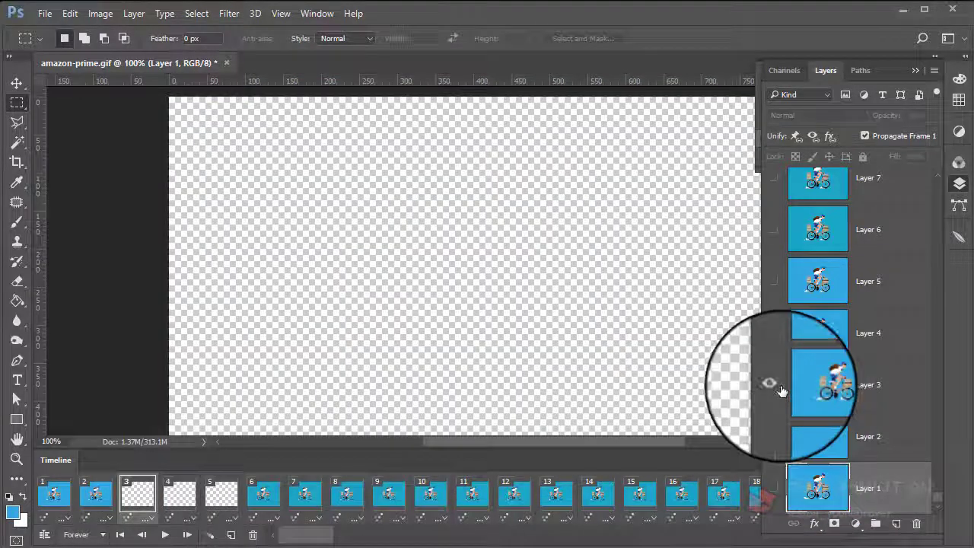
click(773, 385)
click(169, 504)
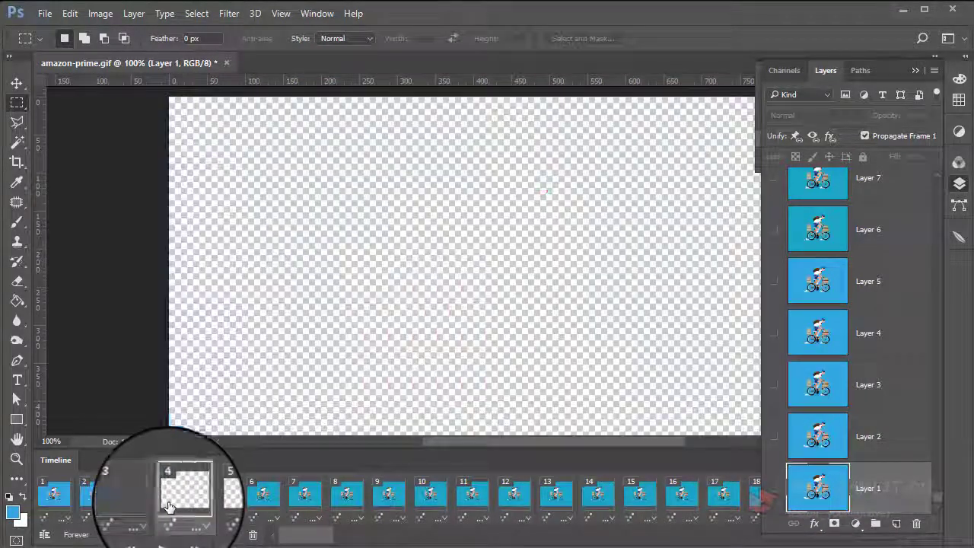
click(773, 333)
click(221, 495)
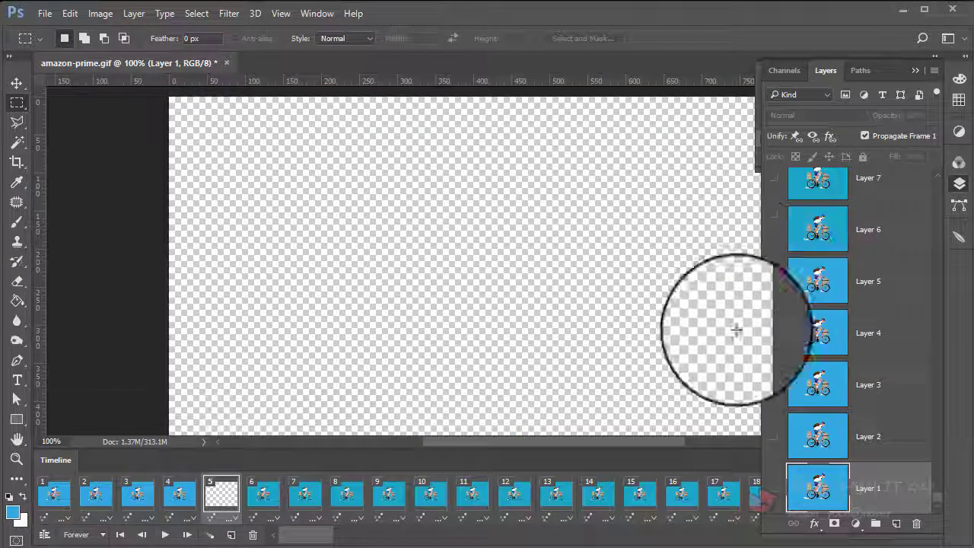
click(773, 280)
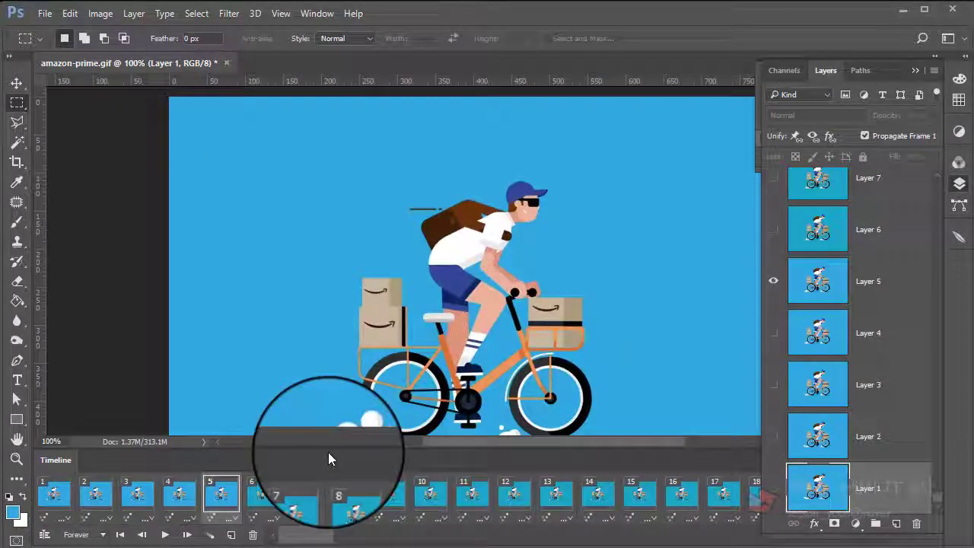
Step: Preview the animation several times from frame 1 to check the recolored frames, and return to frame 1
click(71, 498)
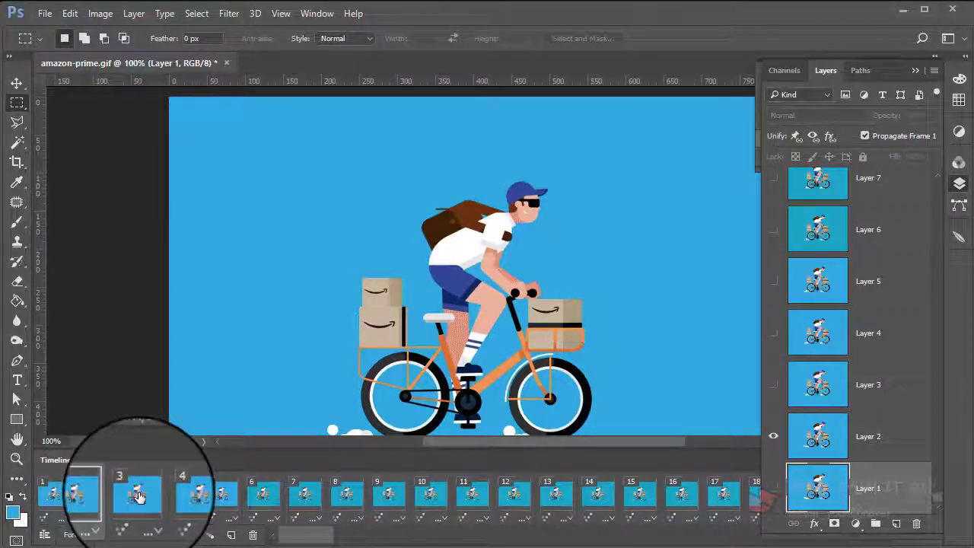
click(53, 495)
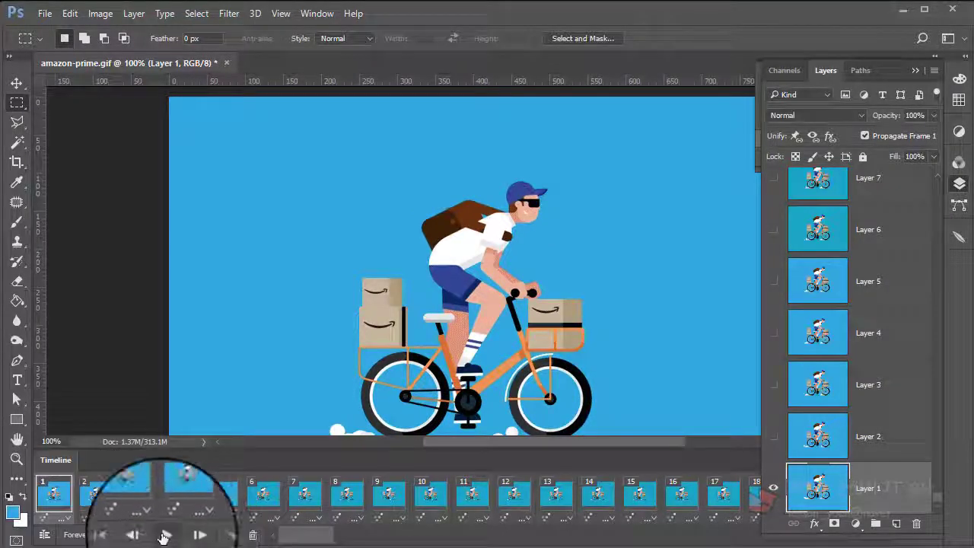
click(162, 538)
click(48, 514)
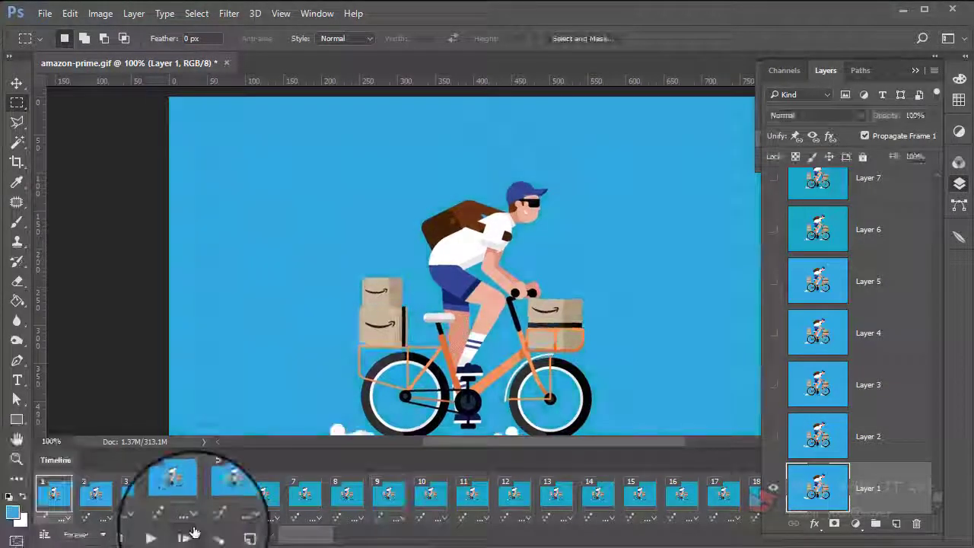
click(159, 537)
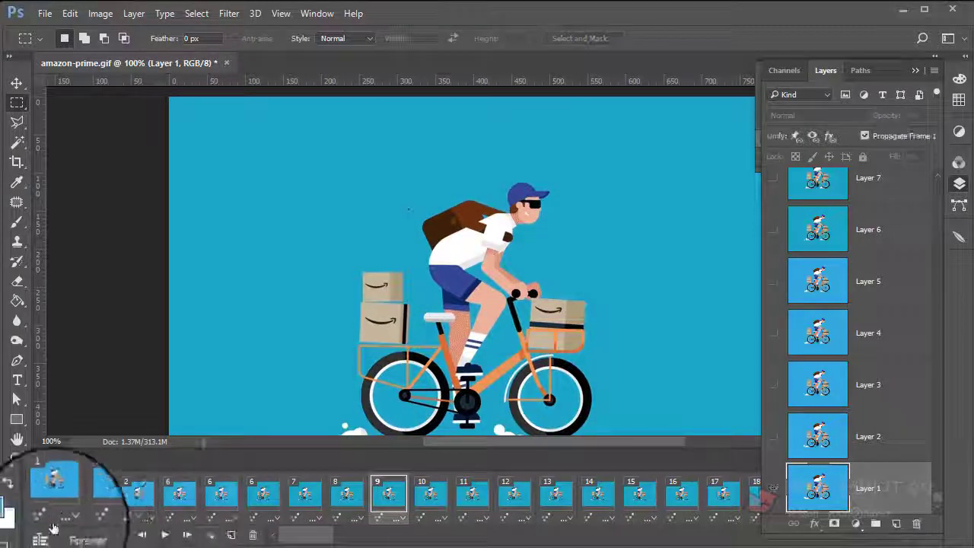
click(48, 515)
click(162, 537)
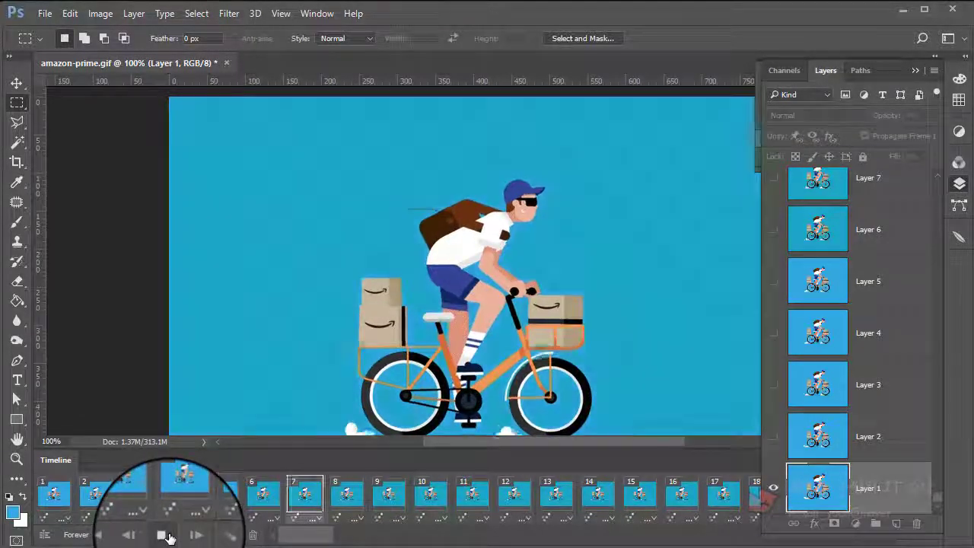
click(55, 504)
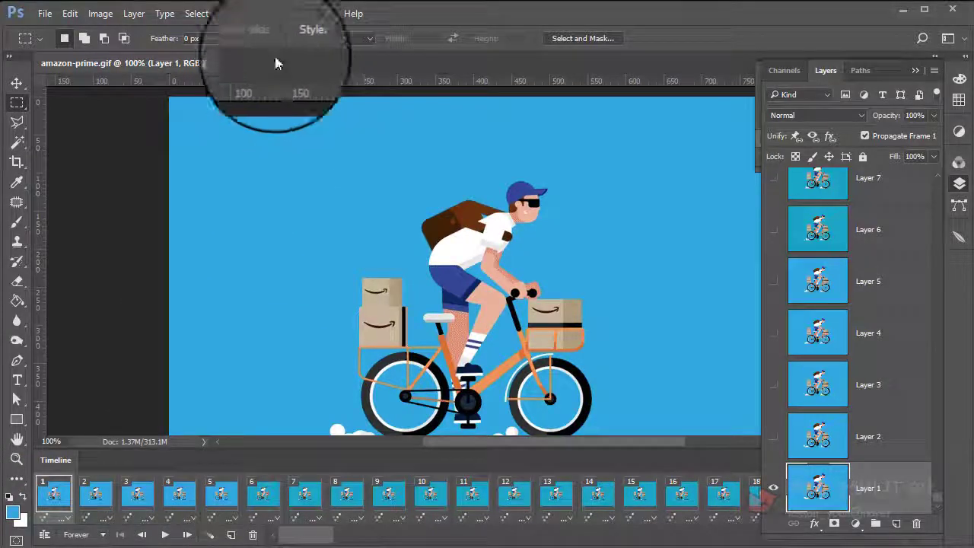
click(315, 14)
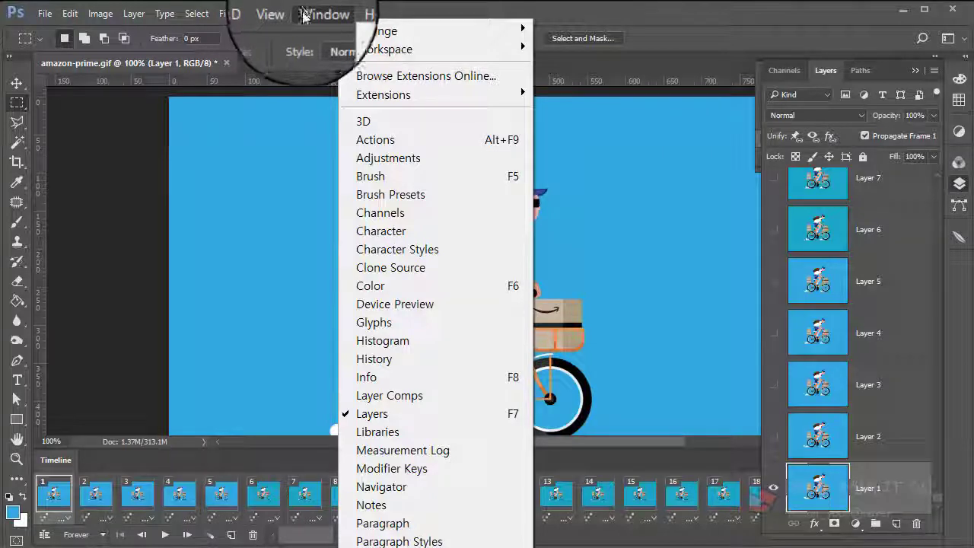
click(225, 472)
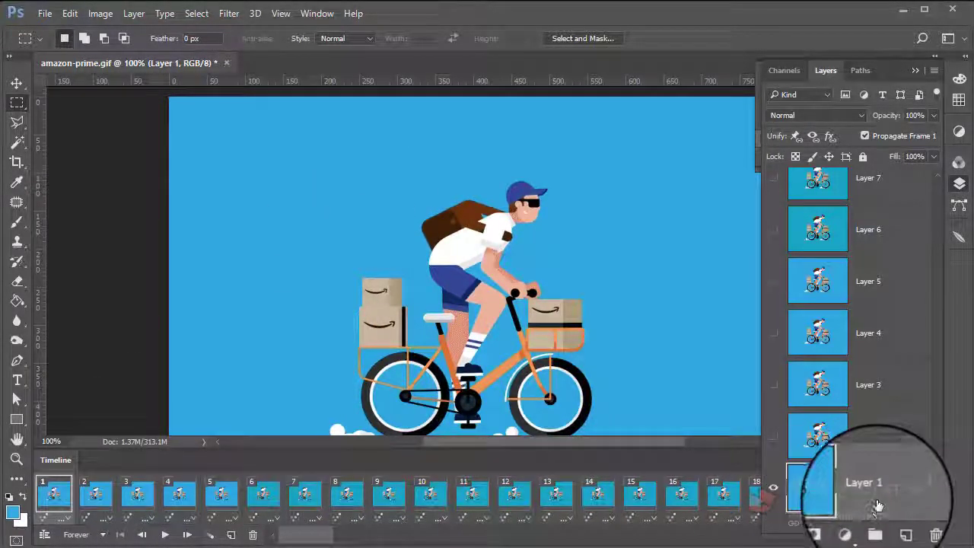
click(97, 495)
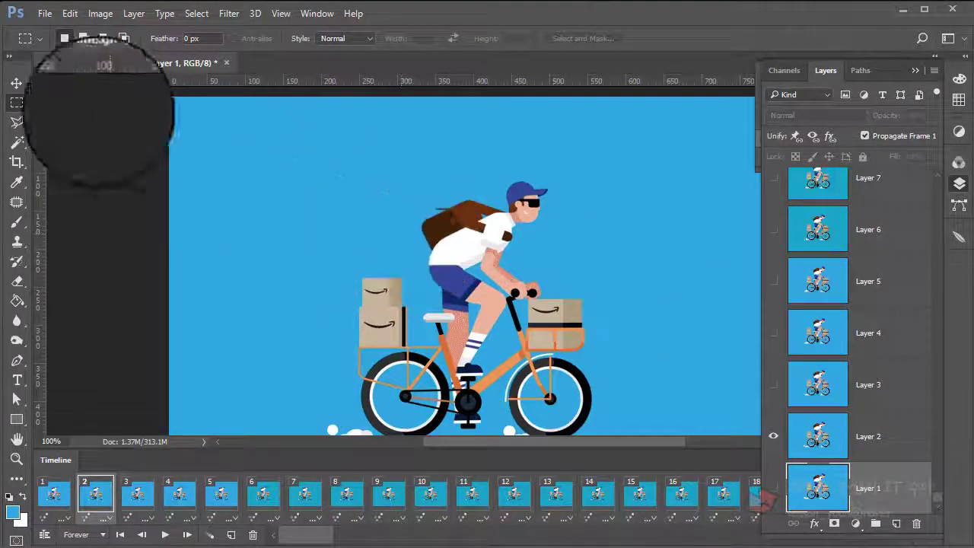
Step: Export the animation through Save for Web (Legacy) in GIF format and save the file to the desktop
click(45, 13)
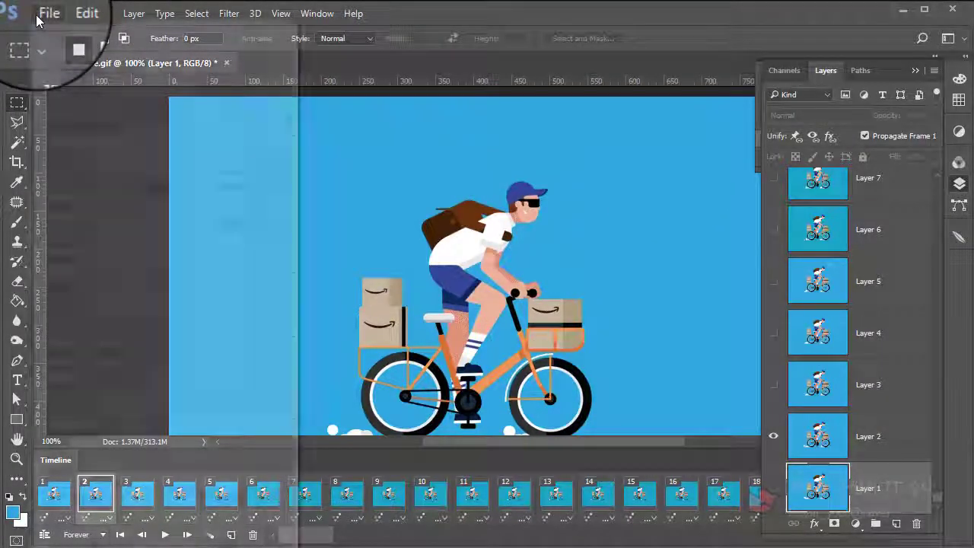
mouse_move(168, 284)
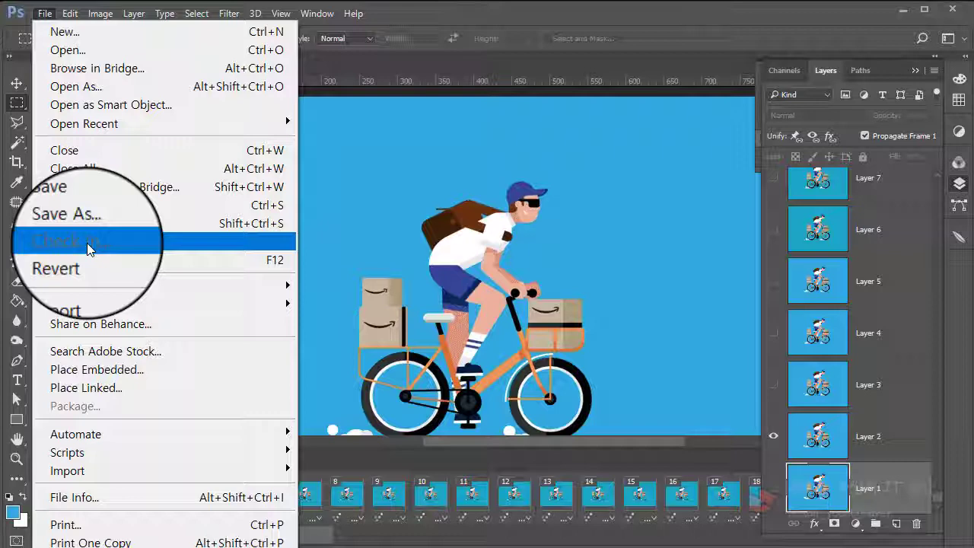
mouse_move(97, 288)
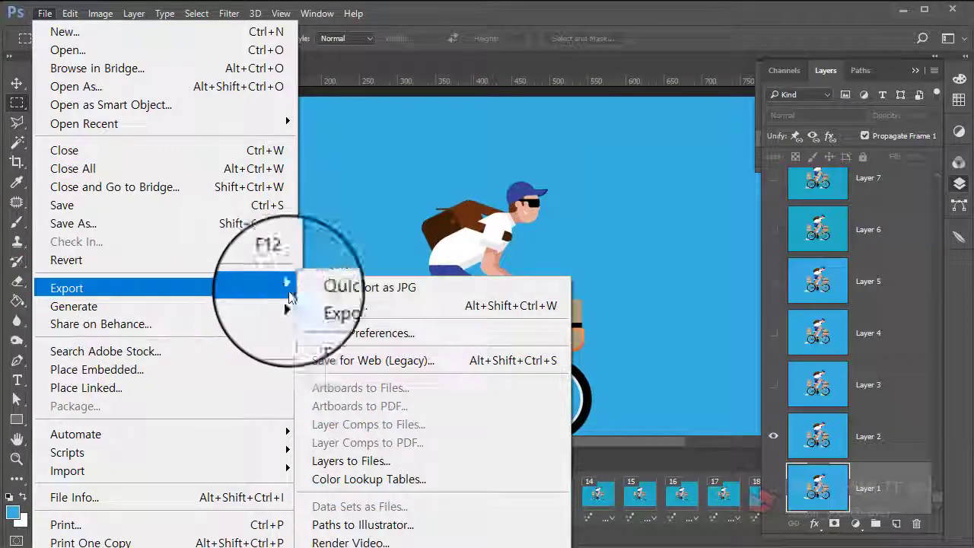
click(401, 364)
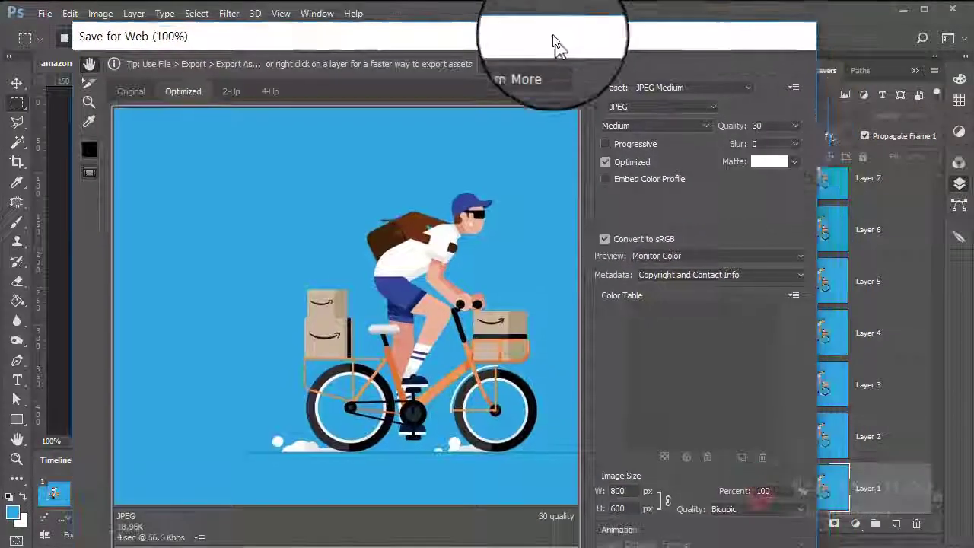
click(712, 107)
click(710, 115)
click(718, 89)
click(718, 93)
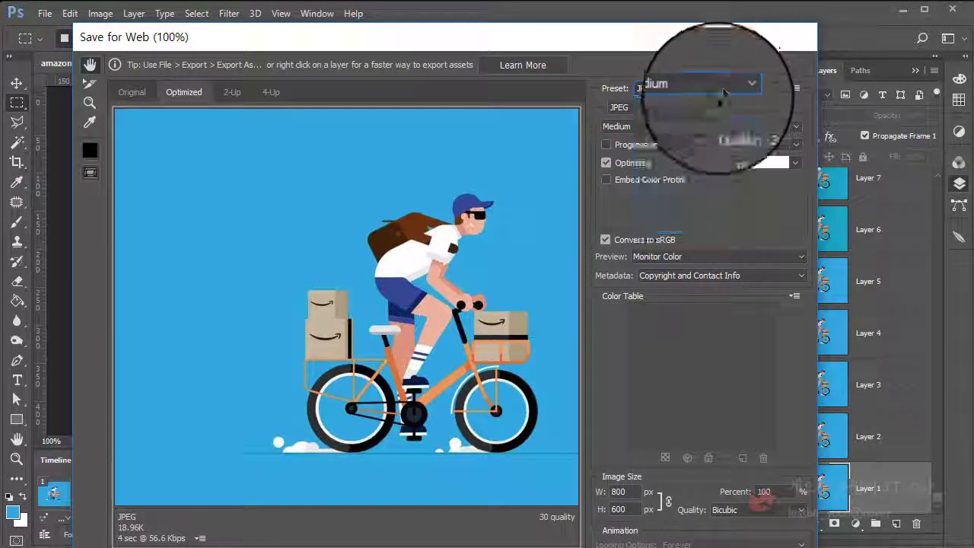
click(696, 107)
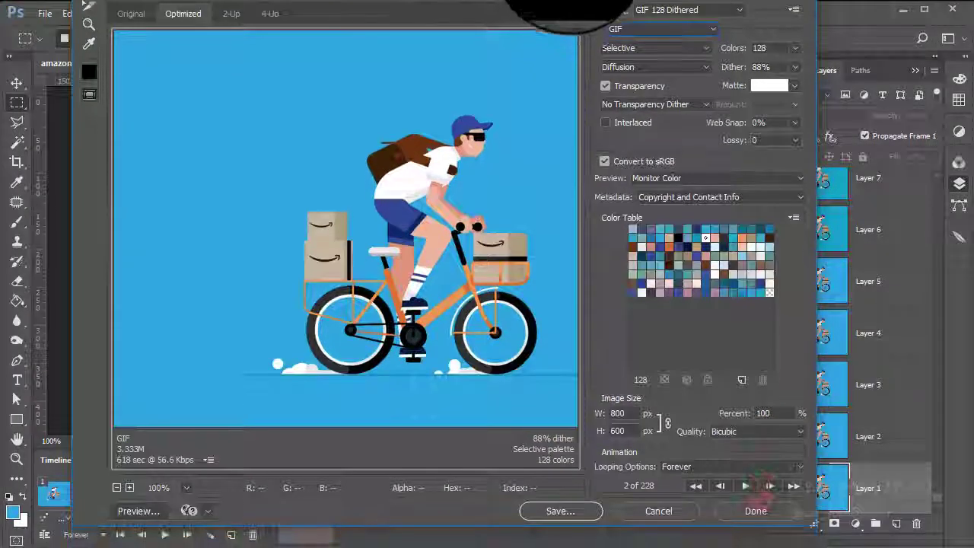
click(562, 510)
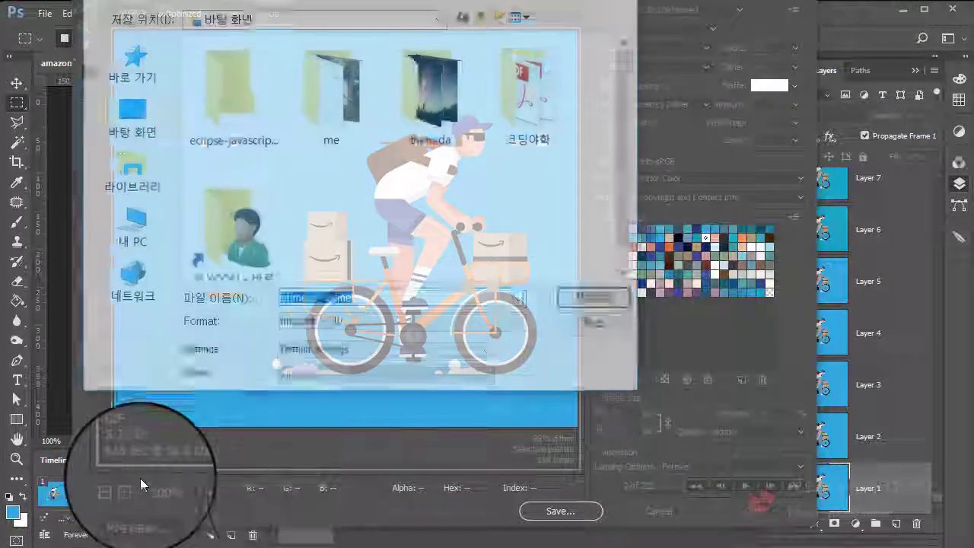
click(615, 306)
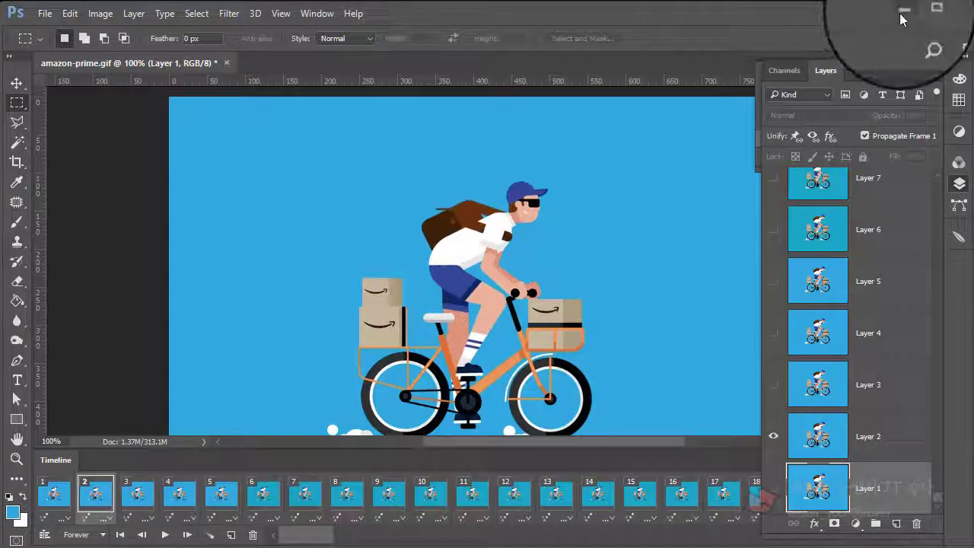
Step: Switch to the desktop, open the exported amazon-prime GIF in the photo viewer and browse between it and the neighbouring image
click(903, 15)
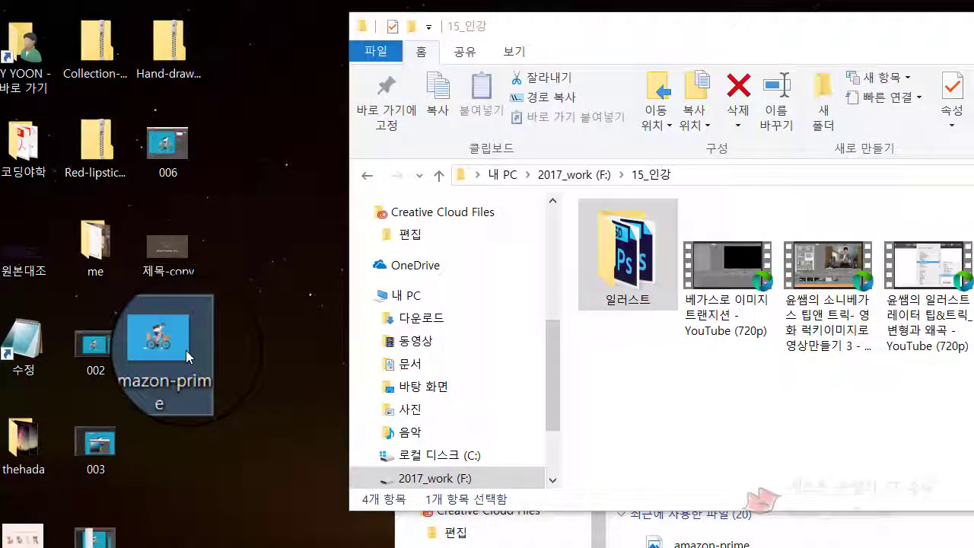
double_click(189, 357)
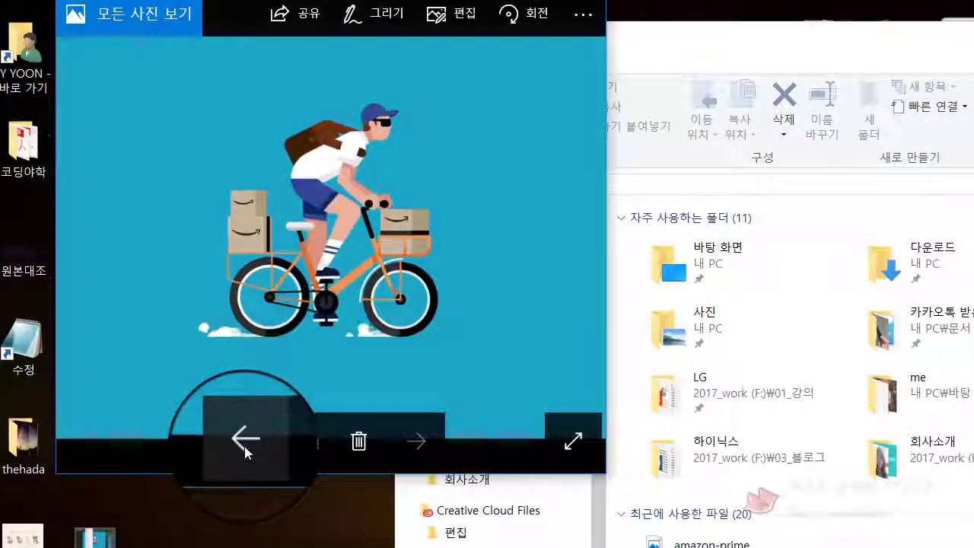
click(245, 446)
click(415, 448)
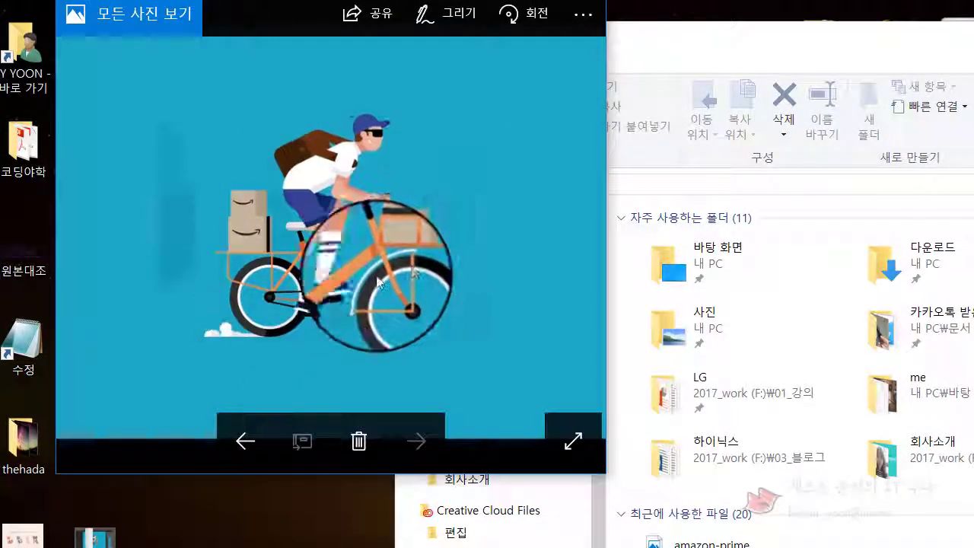
Step: Clear the open windows from the desktop and replay the amazon-prime GIF, closing and reopening it to check the first frames' background
key(super+d)
double_click(173, 351)
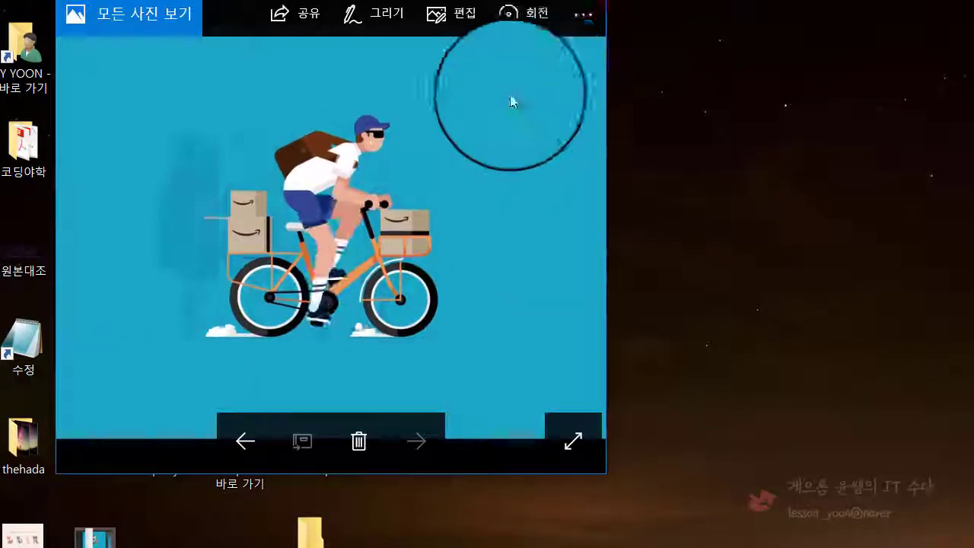
click(578, 11)
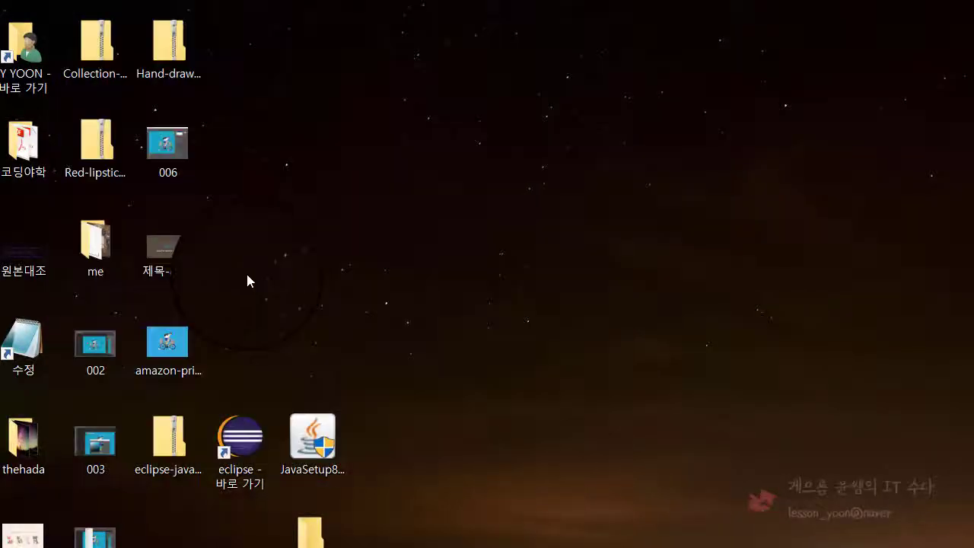
double_click(172, 357)
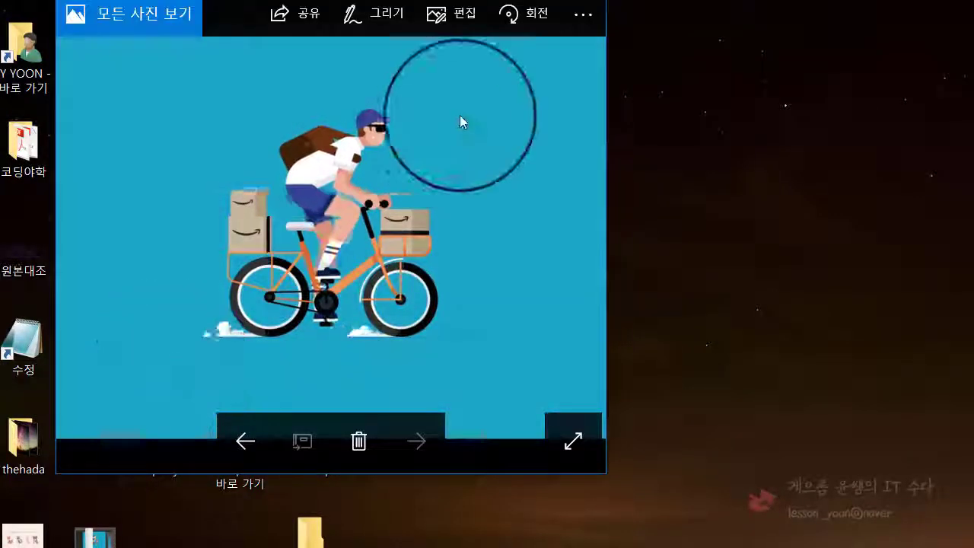